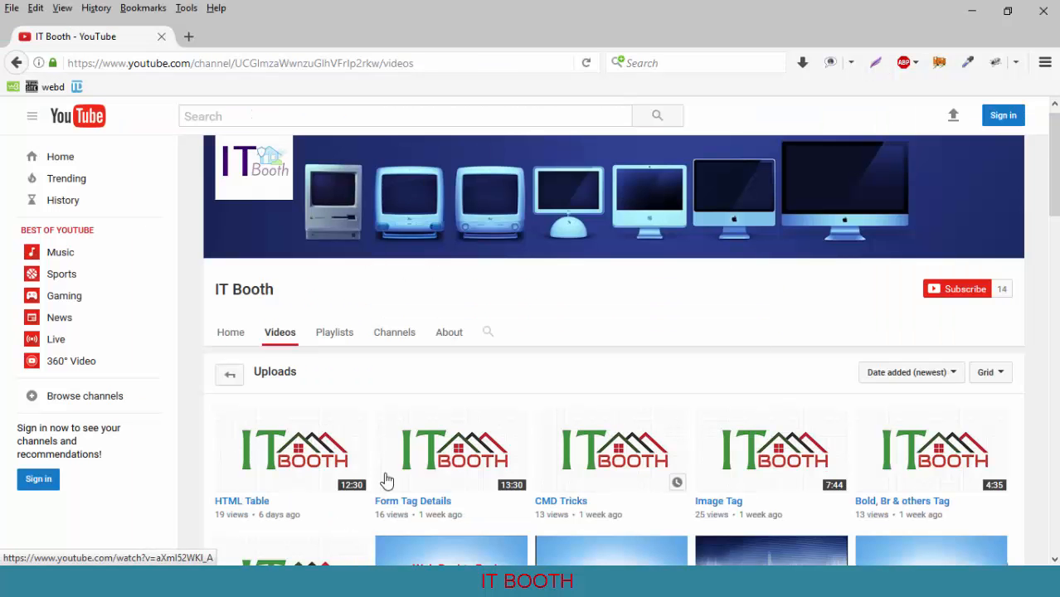
click(332, 337)
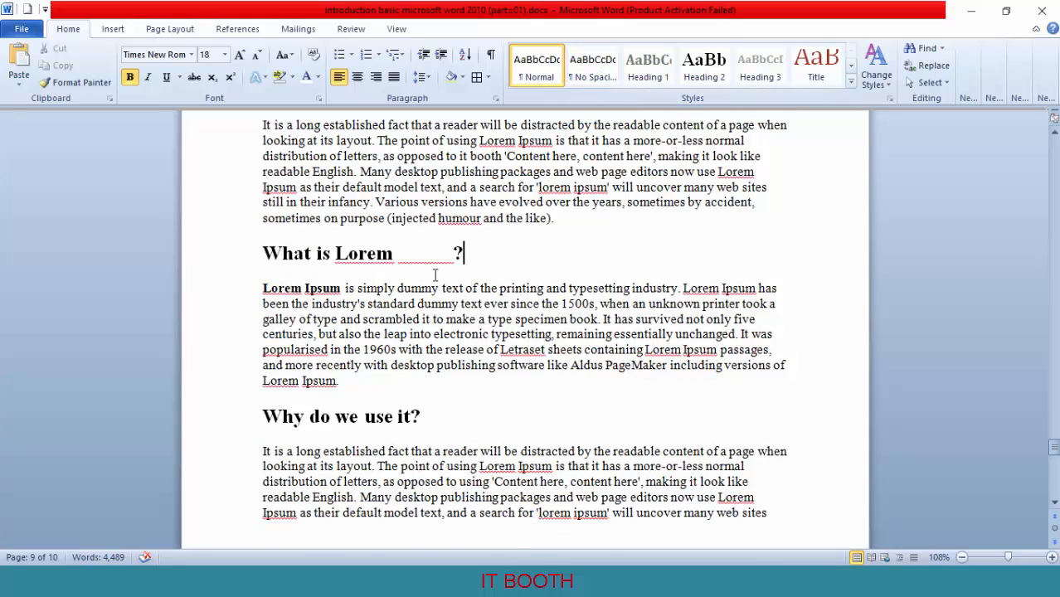
Apply the No Spacing style to the "What is Lorem ____?" heading and look over the full set of quick styles
drag(488, 253, 307, 242)
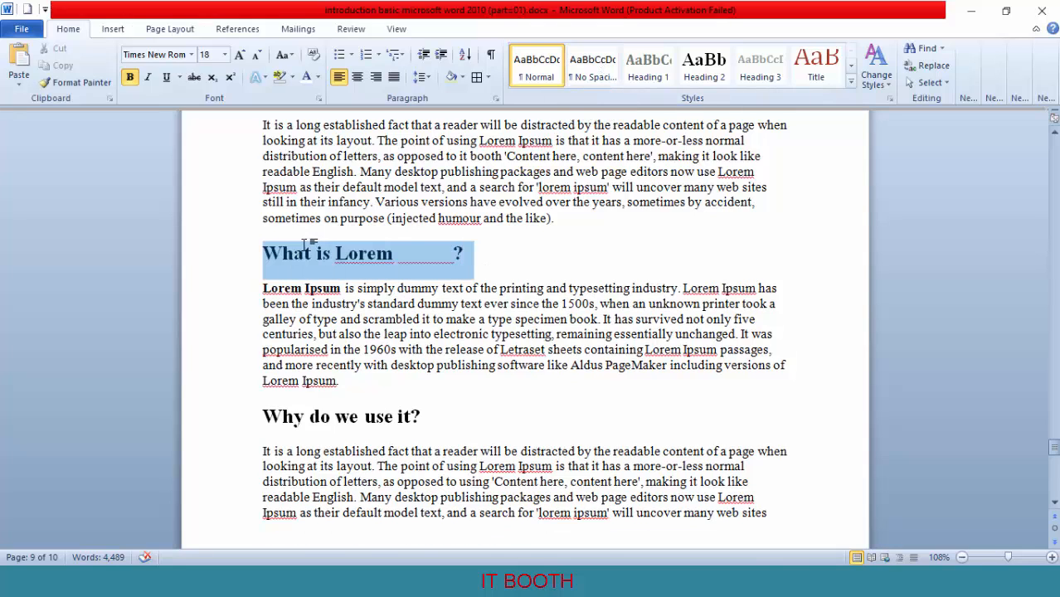
click(621, 253)
click(603, 80)
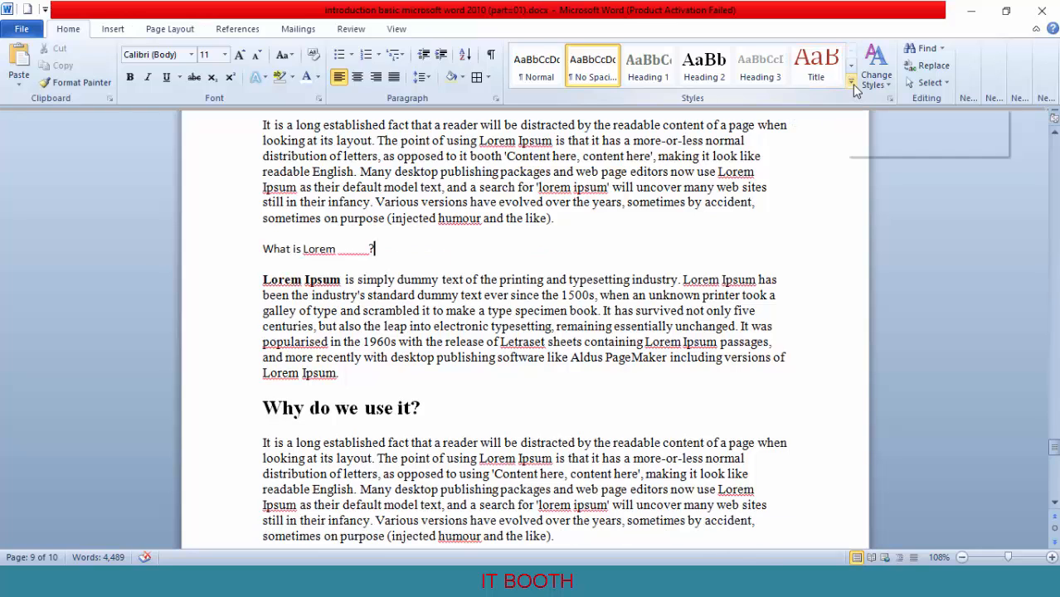
click(851, 82)
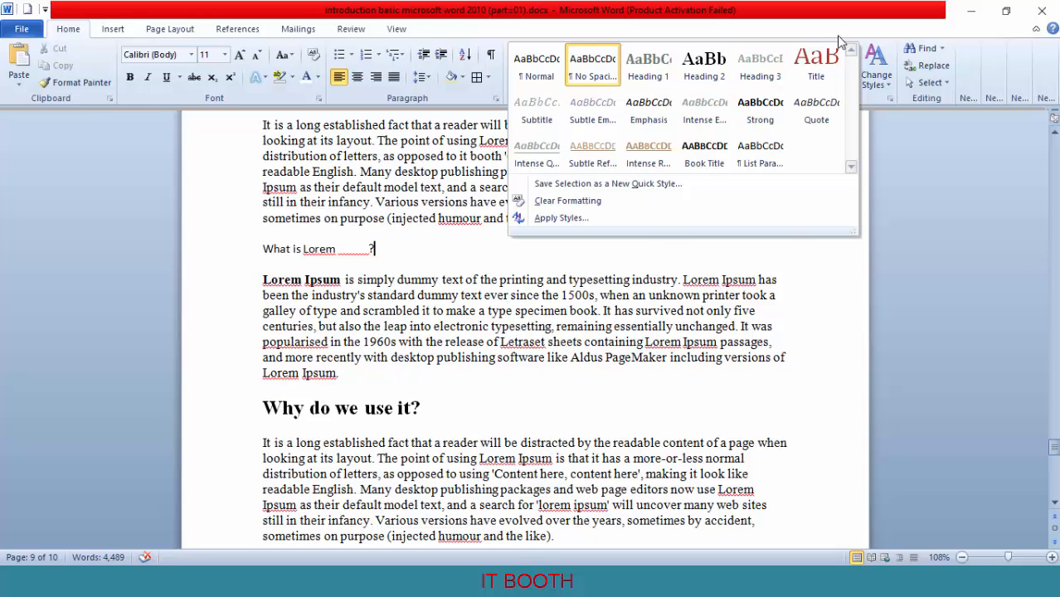
click(839, 251)
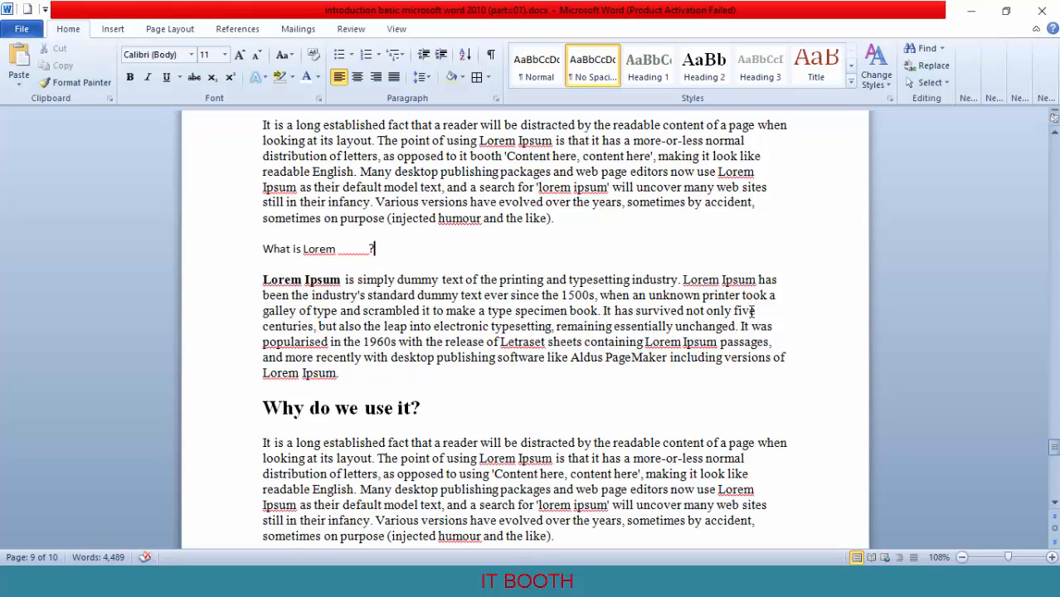
Select the paragraph below "What is Lorem ____?" and change the document's style set to Fancy
click(889, 86)
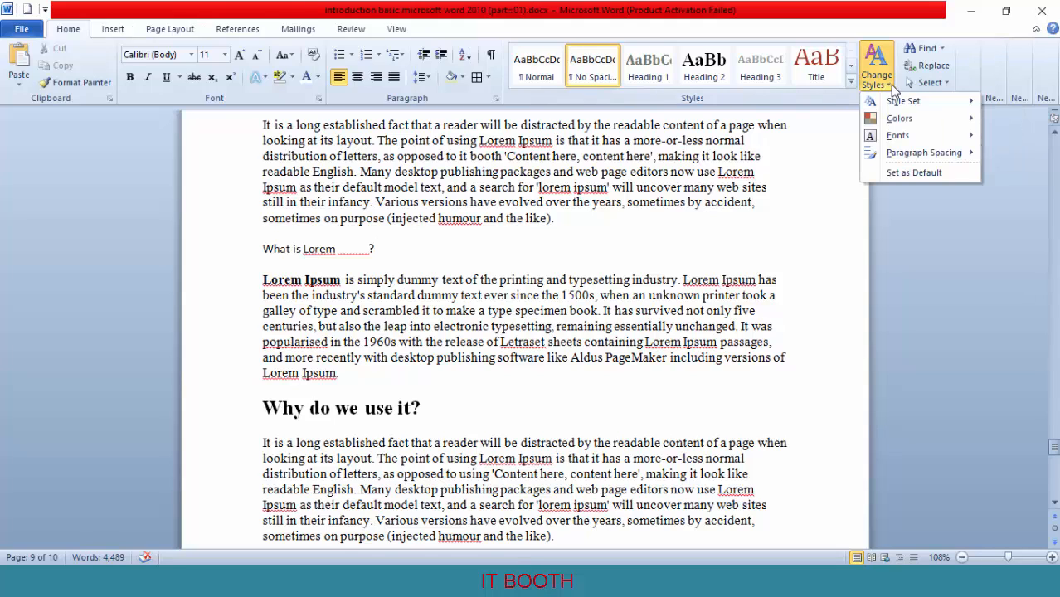
mouse_move(913, 107)
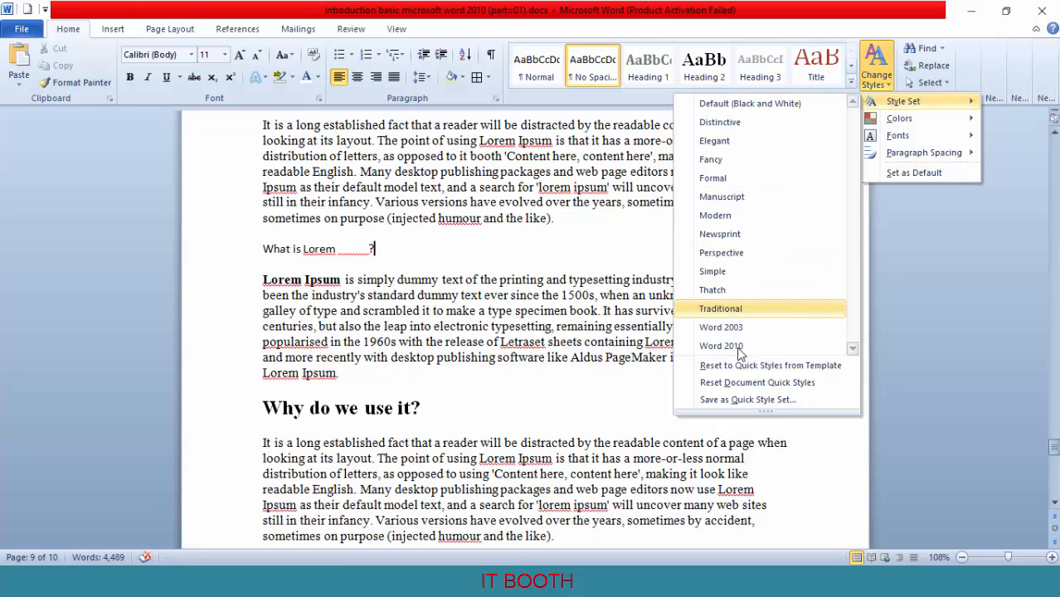
click(360, 386)
drag(360, 386, 233, 266)
click(894, 85)
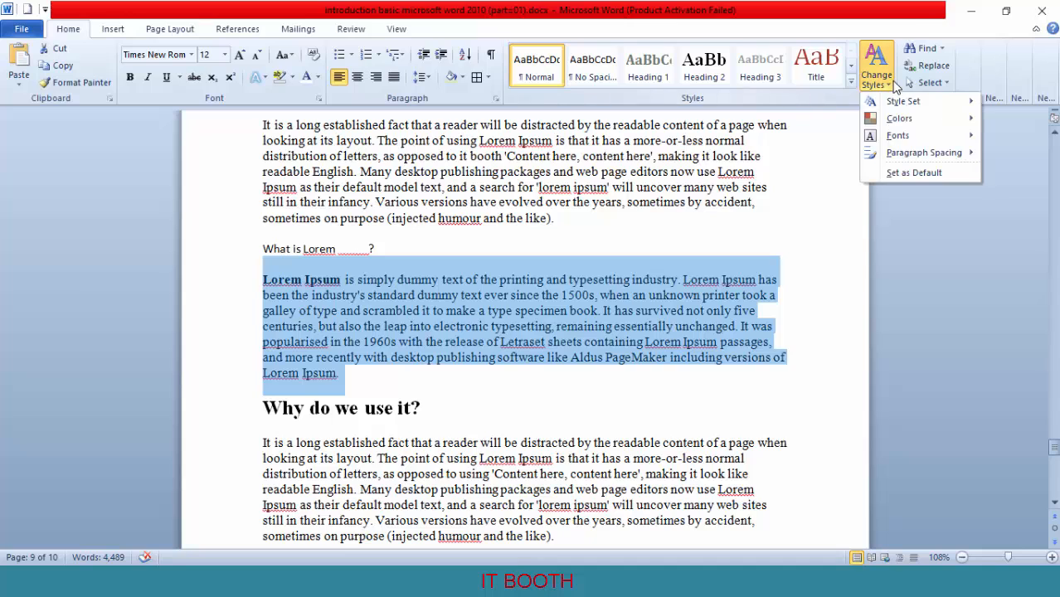
mouse_move(892, 100)
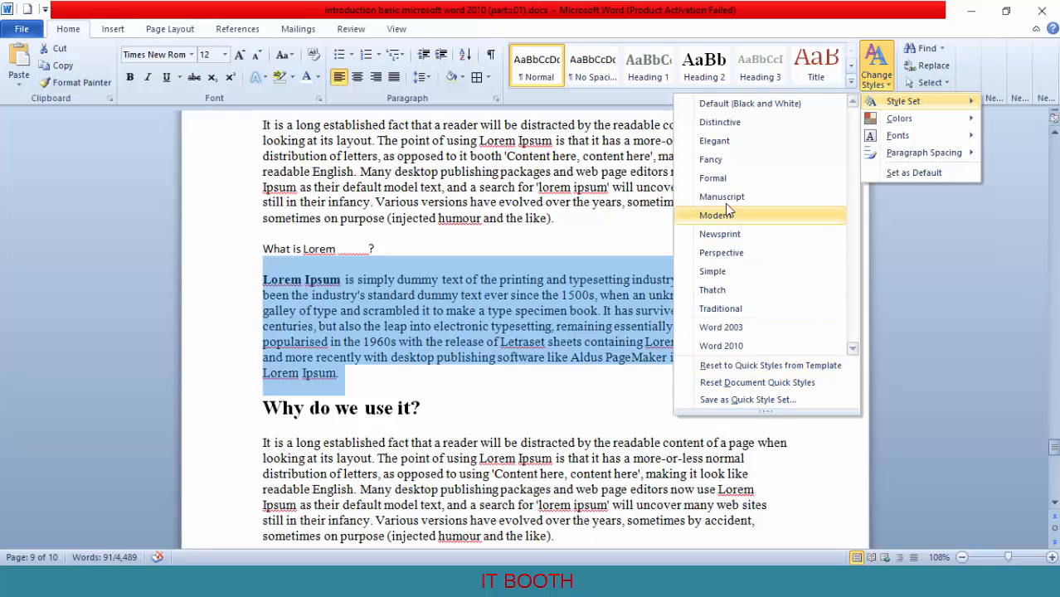
click(711, 161)
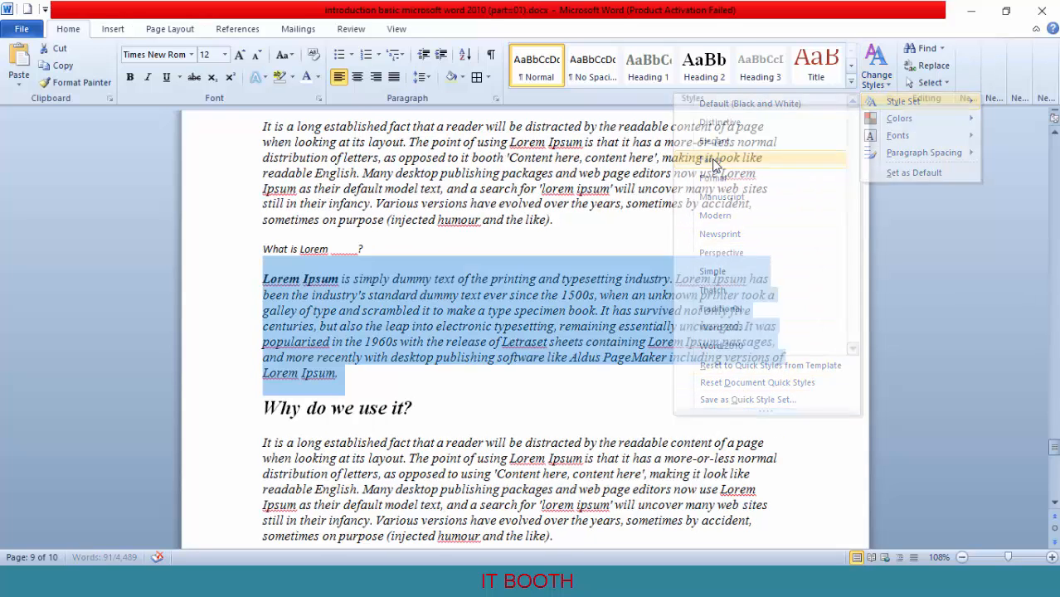
Apply the Heading 4 style to the "It is a long established fact" paragraph above "What is Lorem ____?"
click(596, 229)
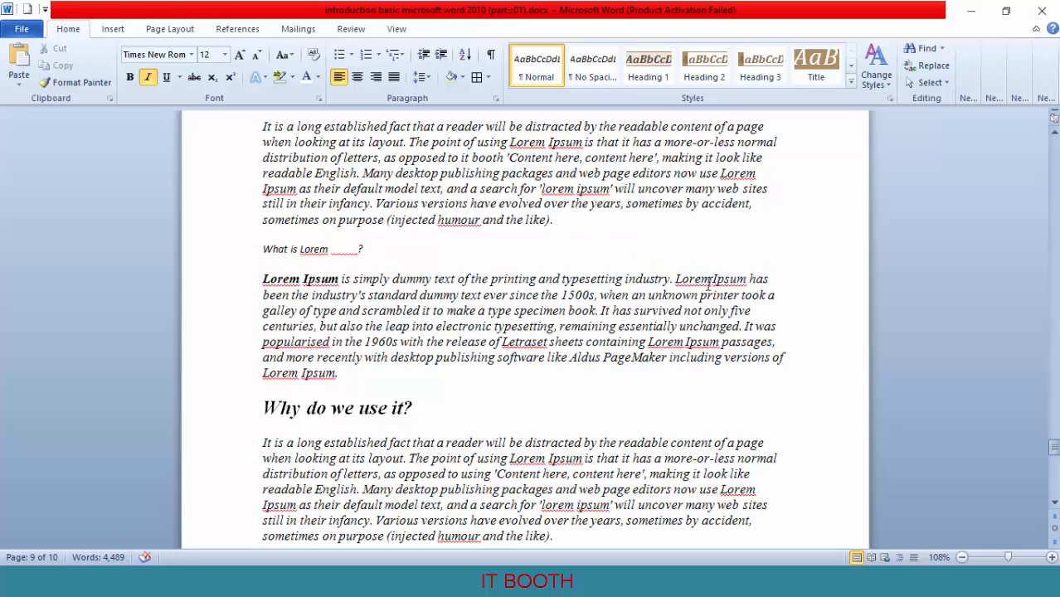
click(704, 66)
click(816, 67)
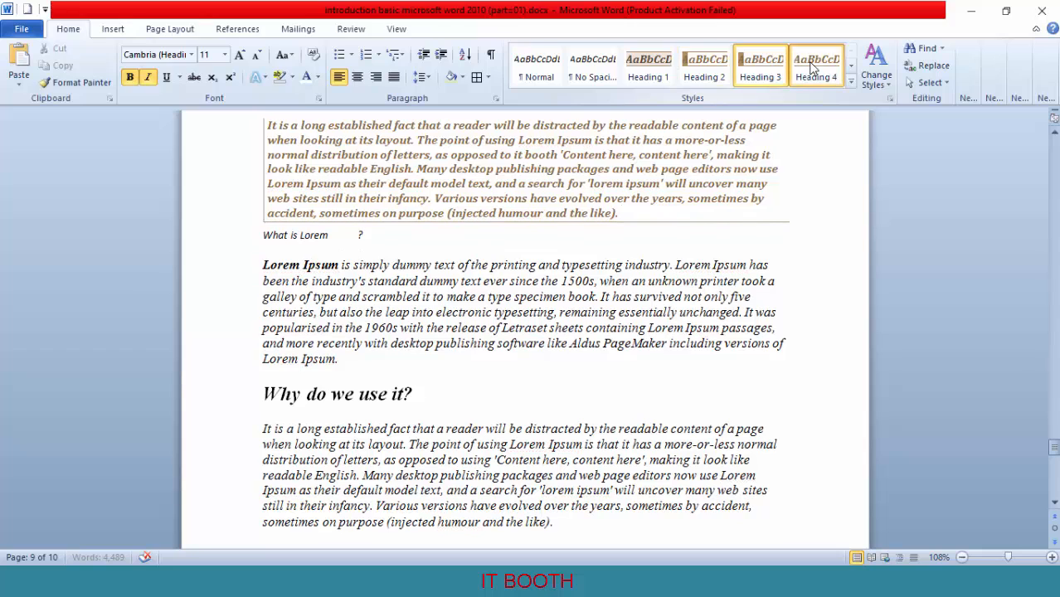
Preview the built-in theme colors and inspect the settings for creating new theme colors without saving any
click(888, 83)
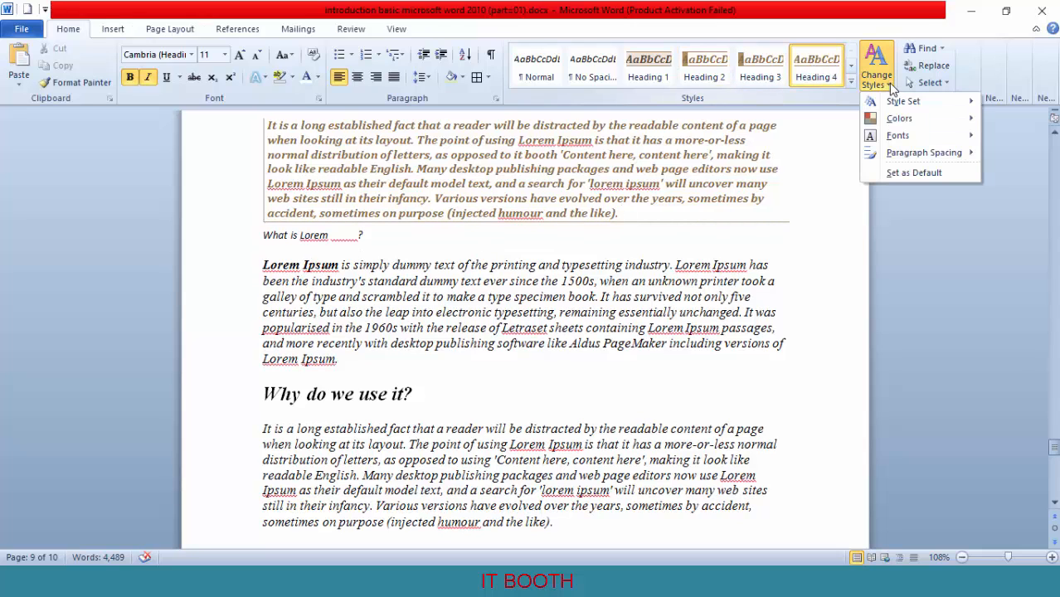
mouse_move(916, 120)
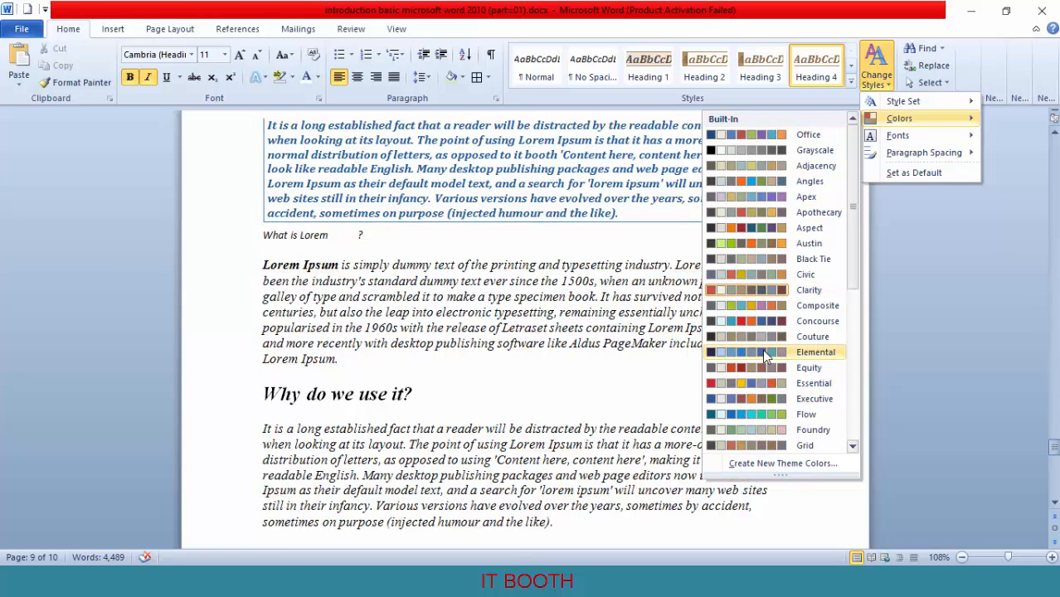
click(779, 465)
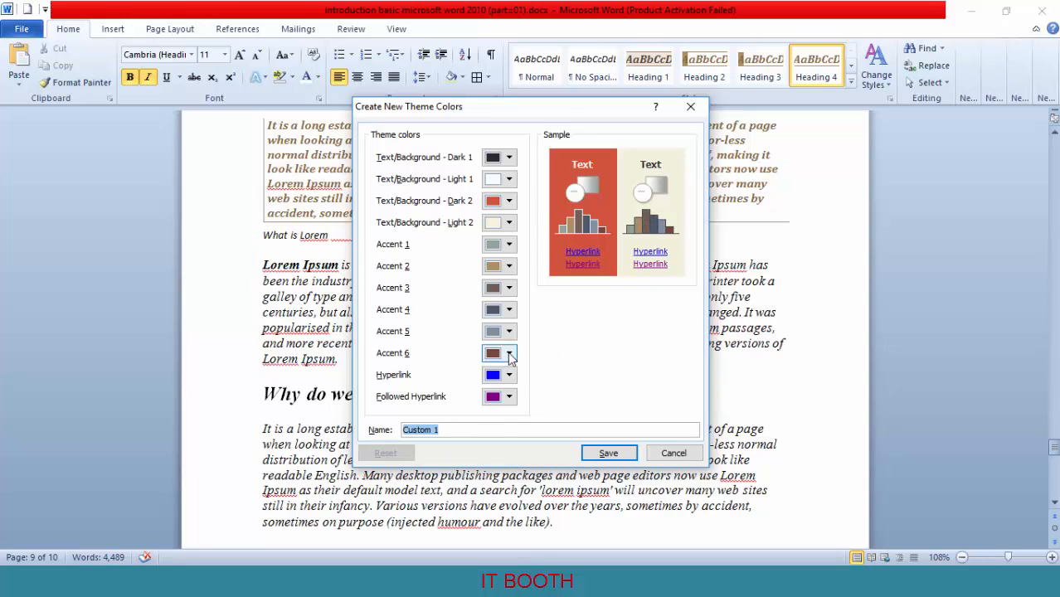
click(690, 106)
Review the built-in theme fonts and the paragraph spacing options without changing the document
click(877, 85)
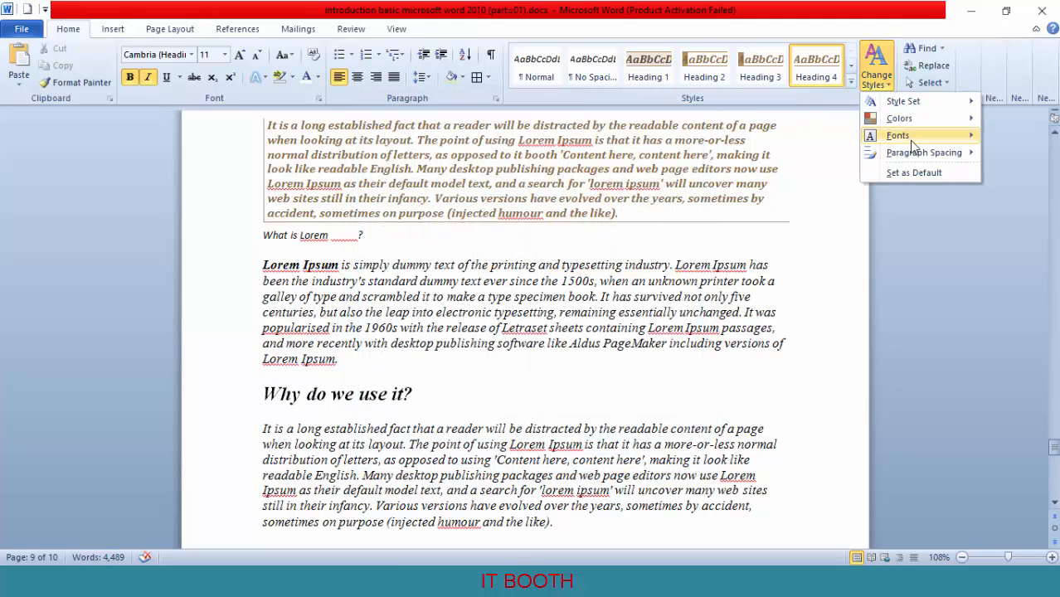
mouse_move(916, 141)
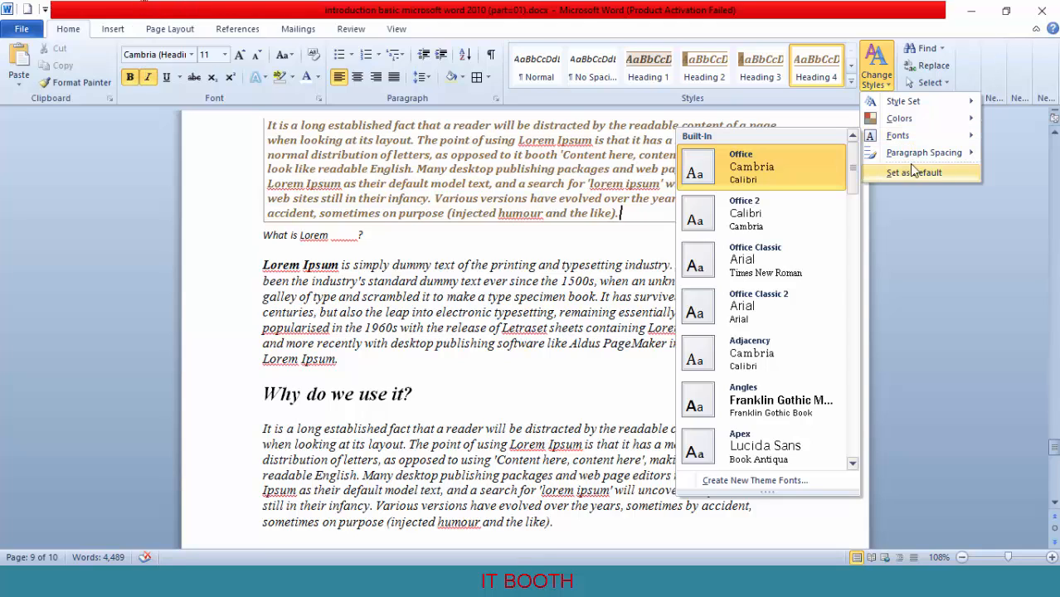
mouse_move(949, 156)
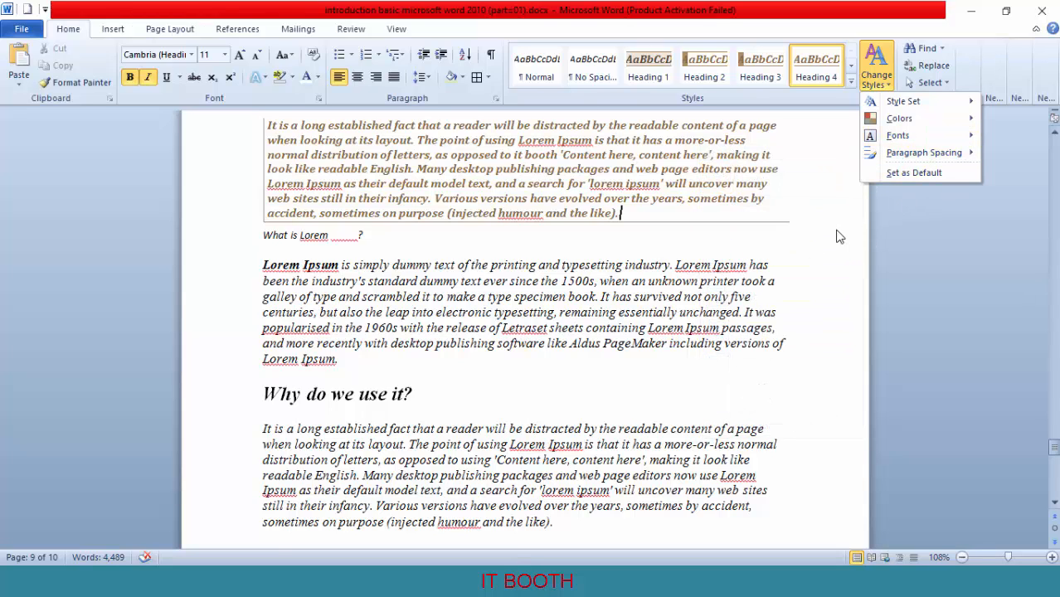
click(828, 237)
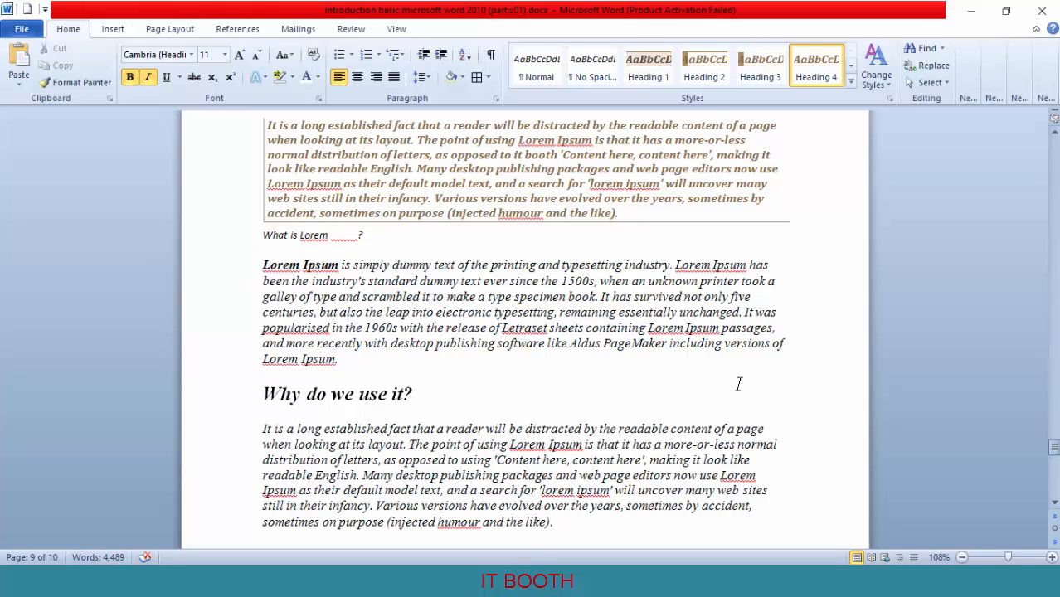
click(734, 389)
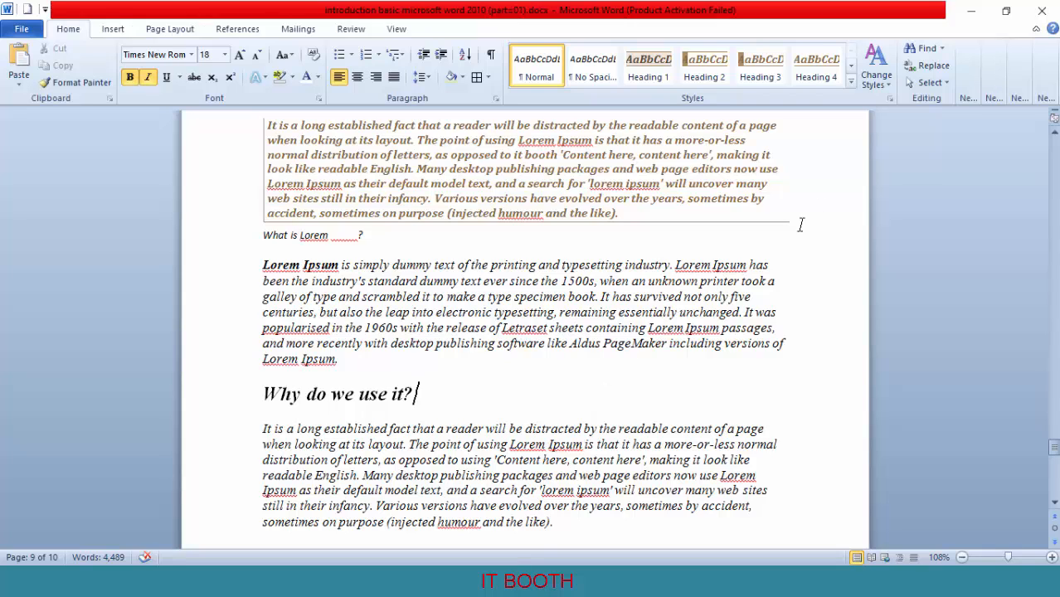
Start Find and look through the document's heading outline, page thumbnails and search results views
click(921, 48)
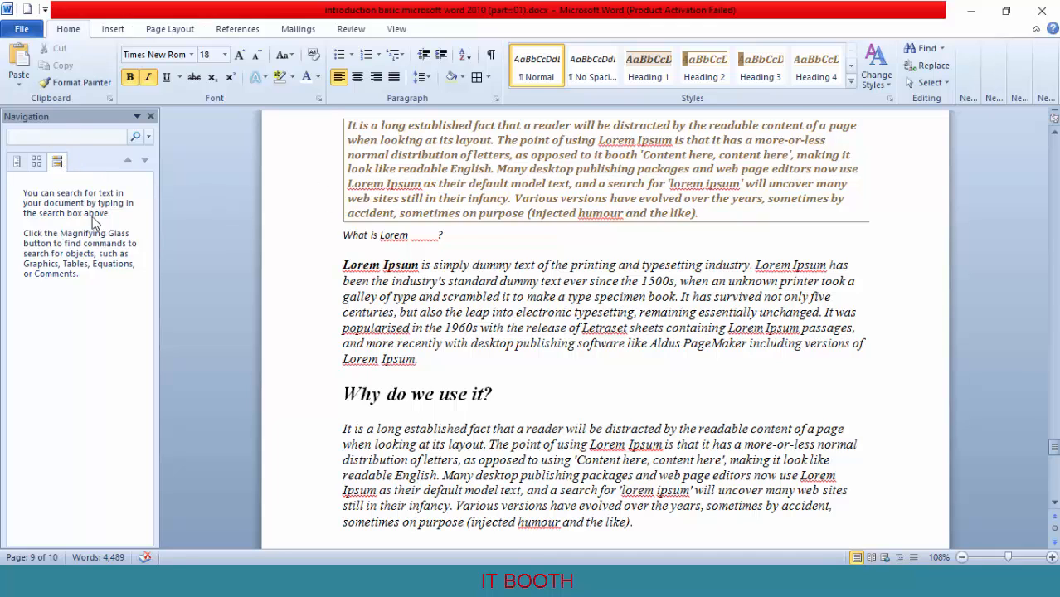
click(36, 162)
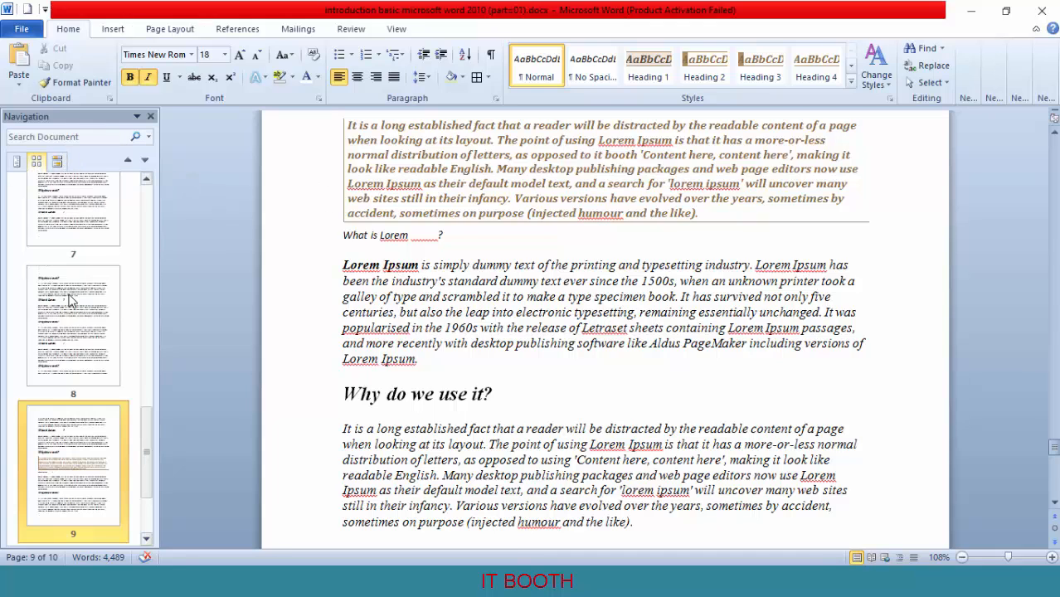
scroll(95, 372, down, 1)
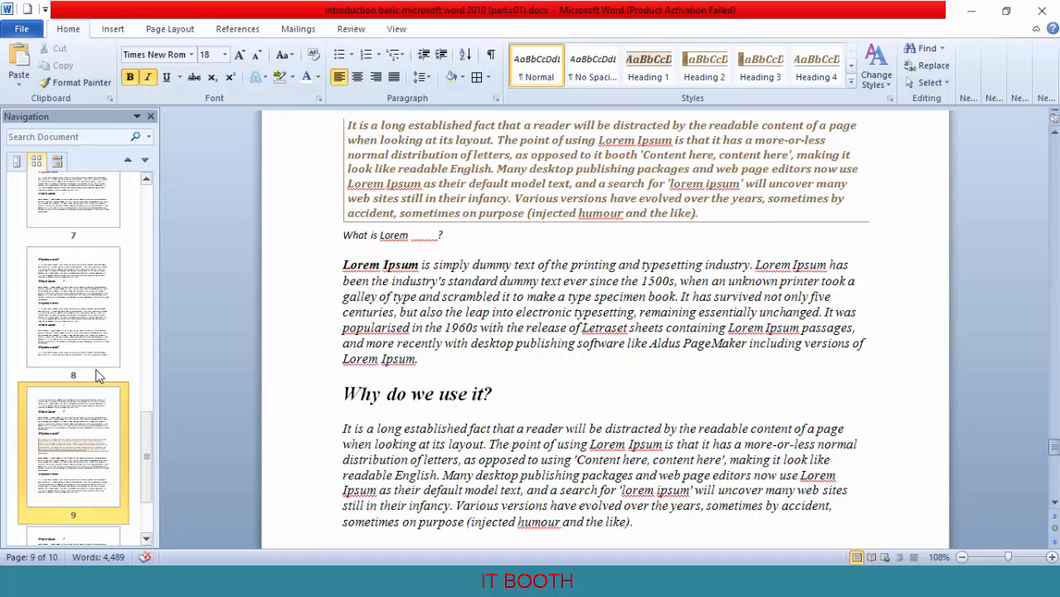
click(17, 163)
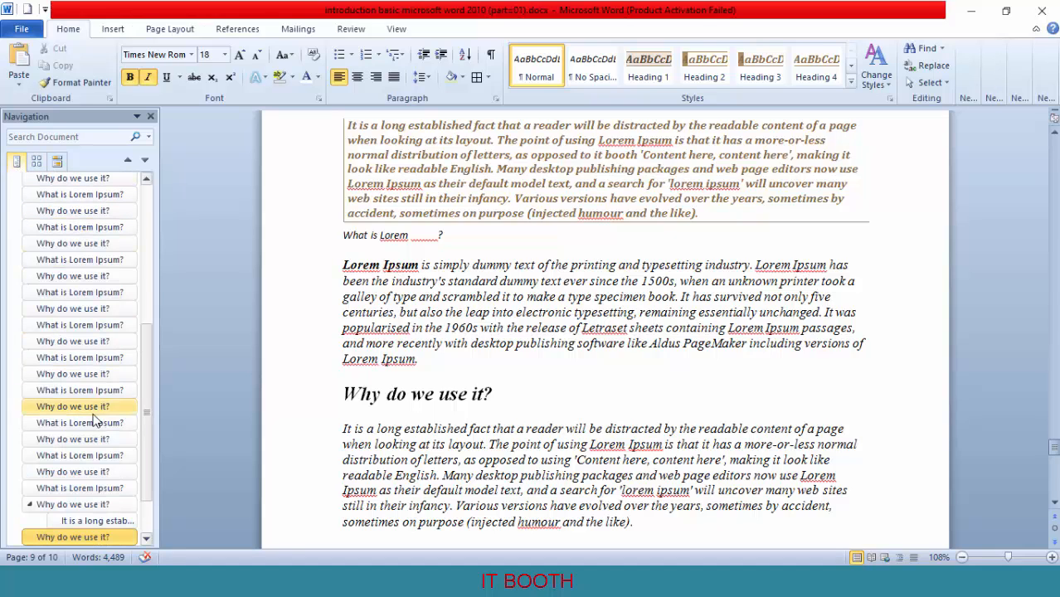
scroll(81, 406, down, 1)
scroll(79, 417, up, 5)
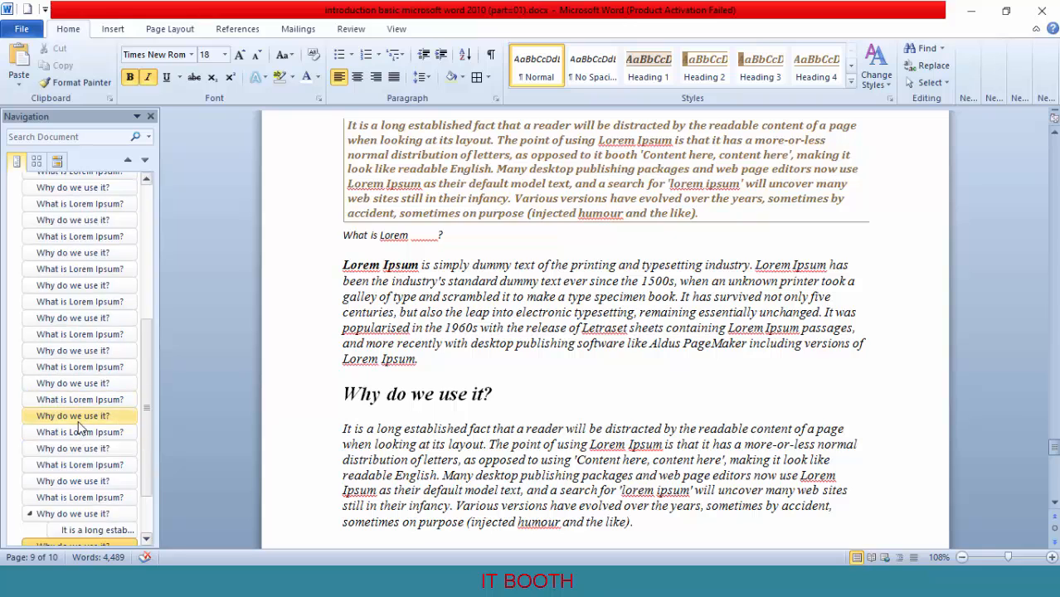
click(37, 161)
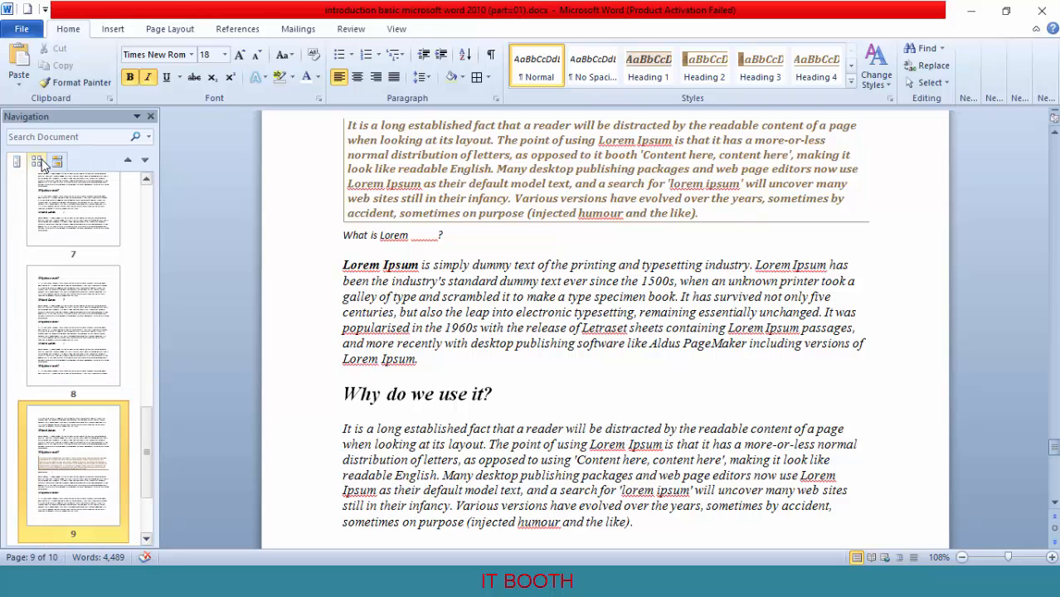
click(57, 162)
click(15, 163)
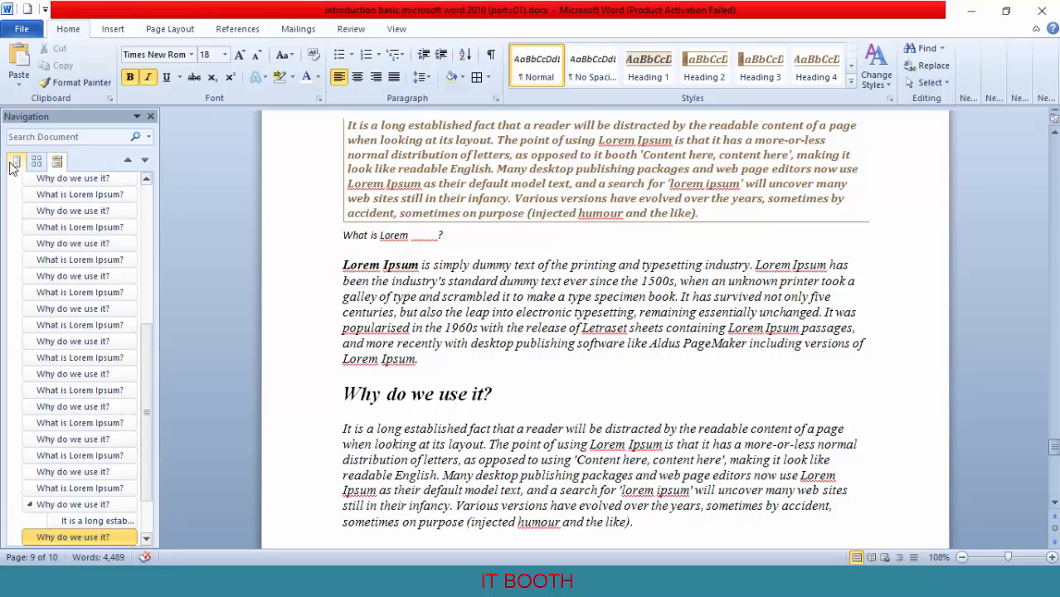
click(59, 163)
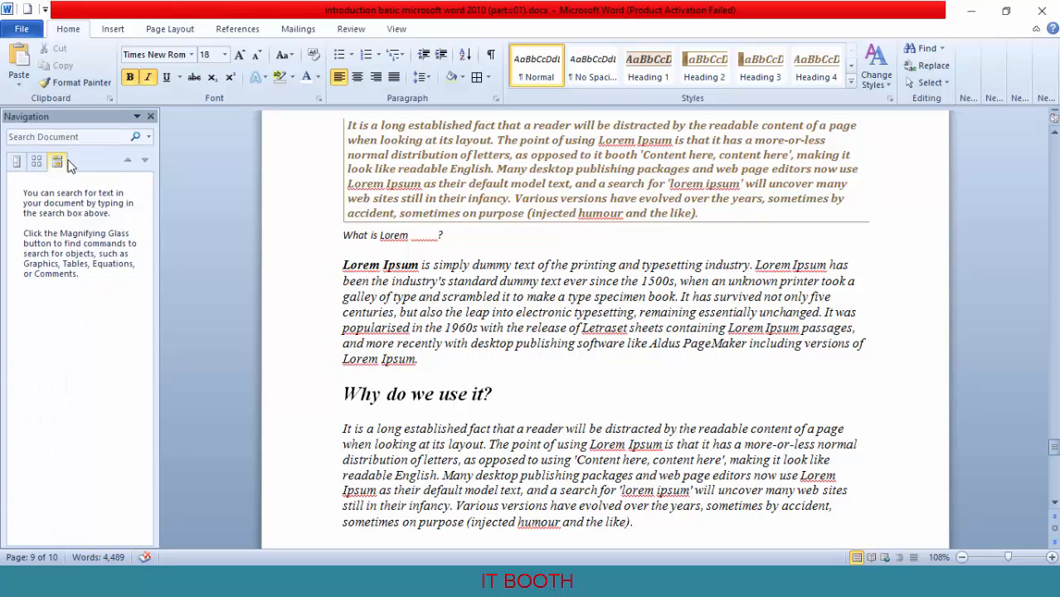
Search the document for "it booth" and view the matching page as a thumbnail before clearing the search
click(74, 137)
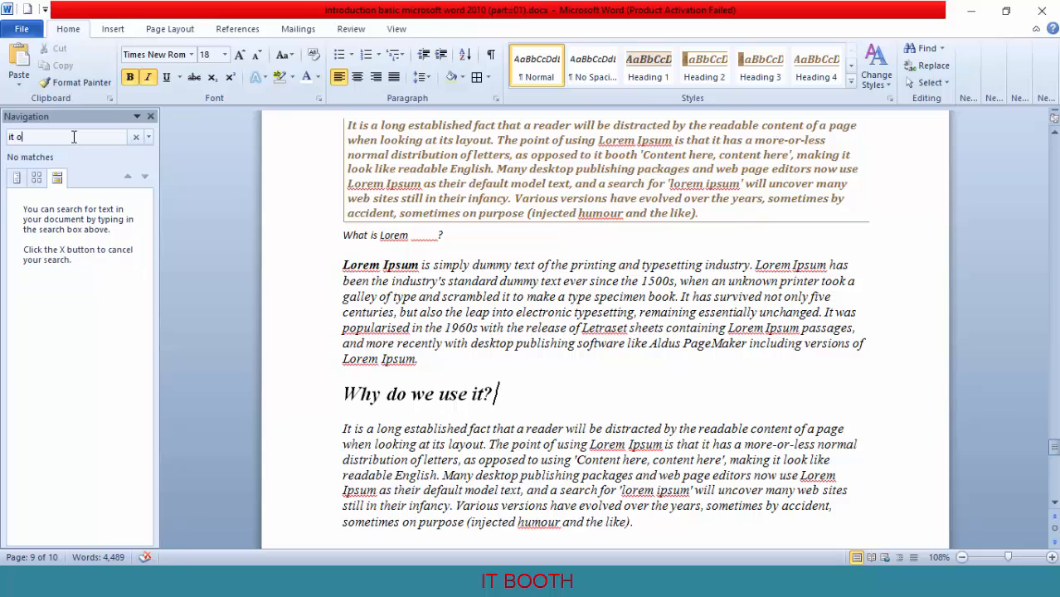
text(it booth)
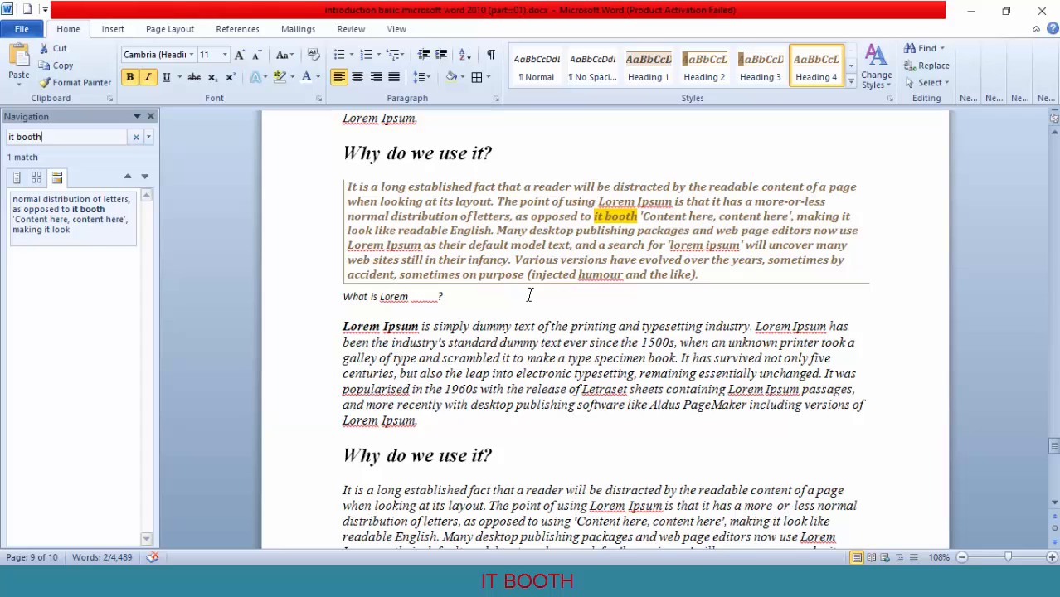
click(37, 180)
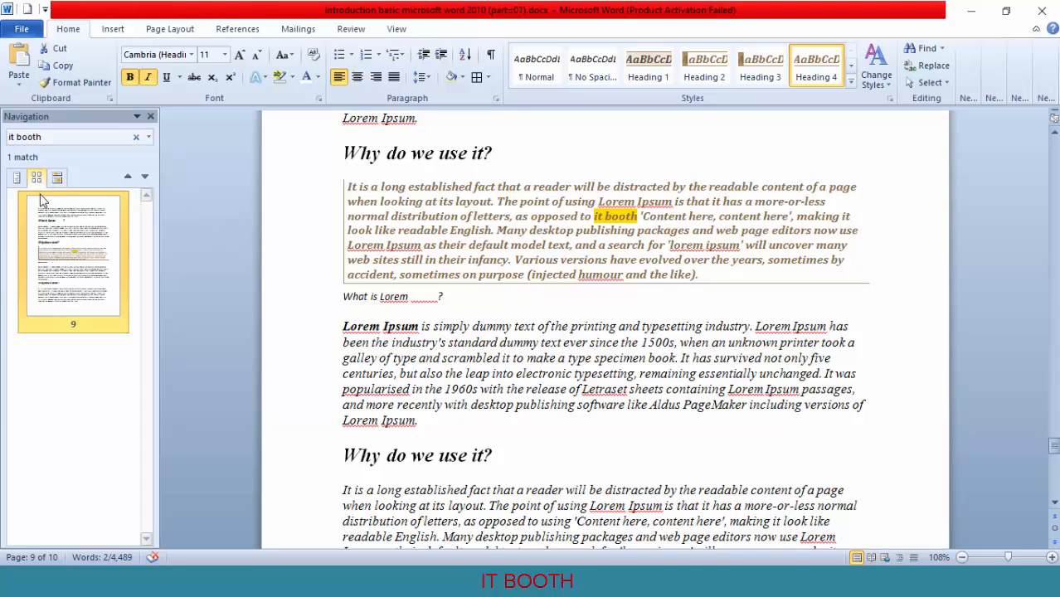
click(141, 136)
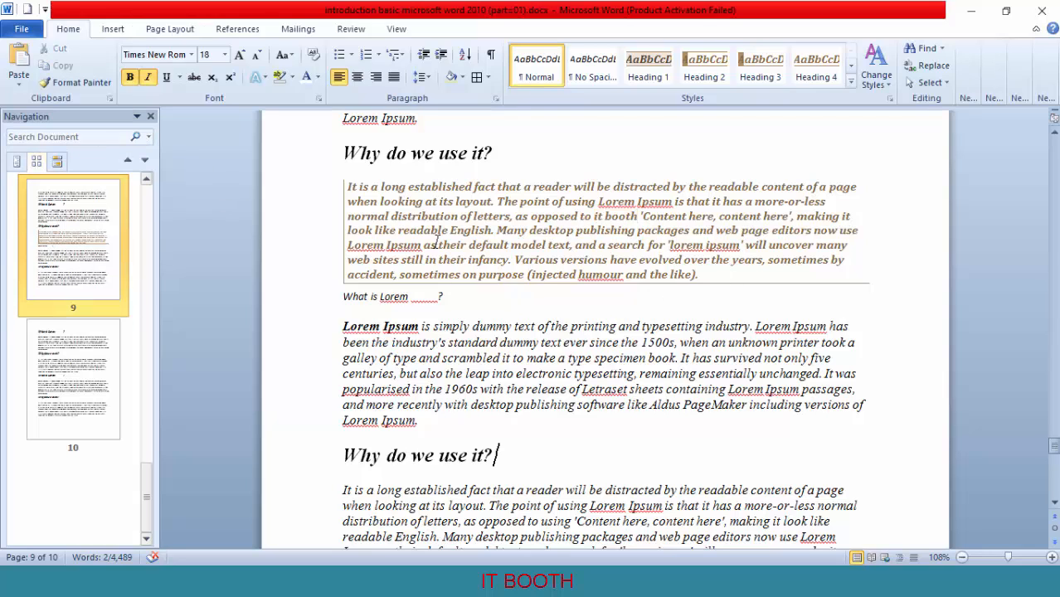
Browse the whole document by headings and by page thumbnails around page 9
click(17, 163)
click(36, 162)
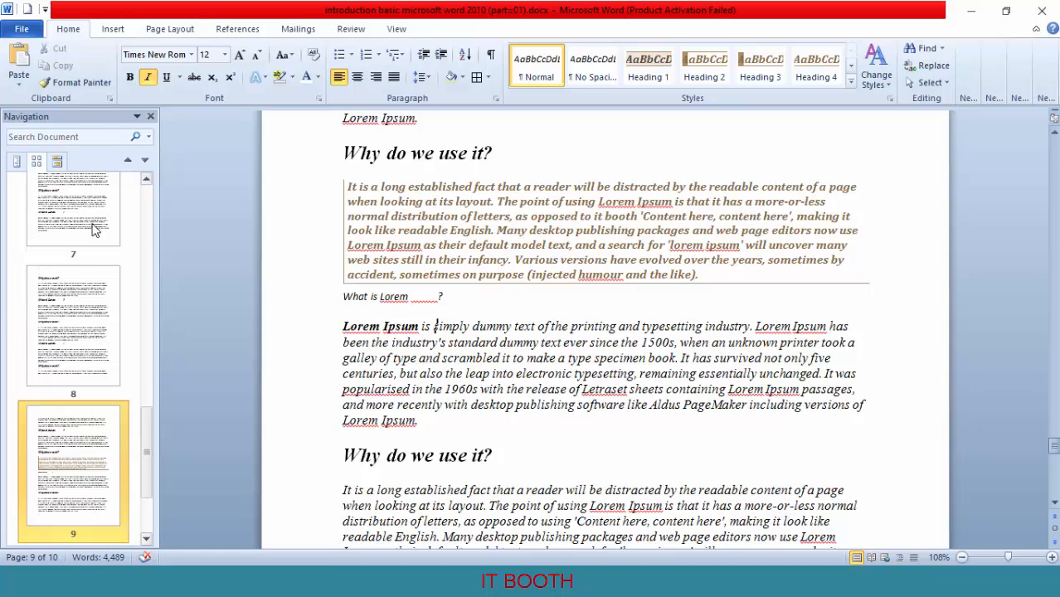
scroll(68, 403, up, 2)
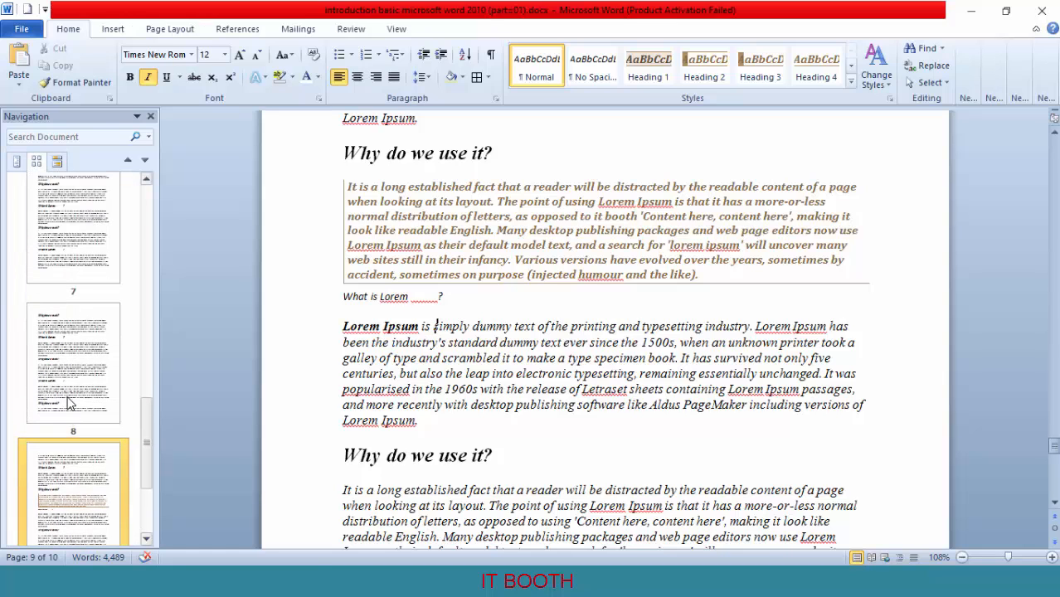
scroll(68, 403, down, 6)
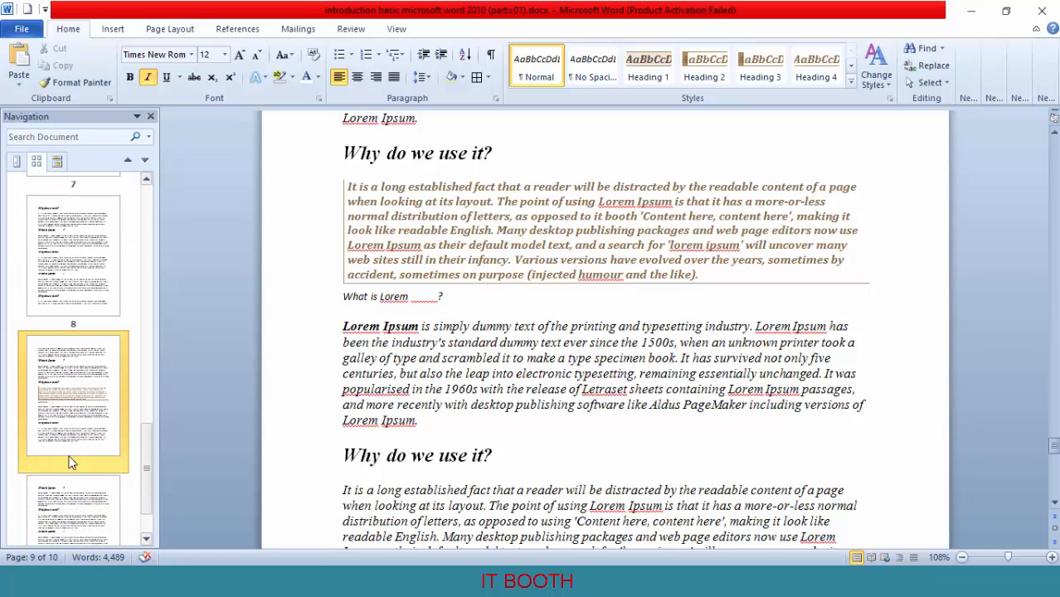
Browse the page thumbnails and jump to page 7 of the document
scroll(71, 463, down, 2)
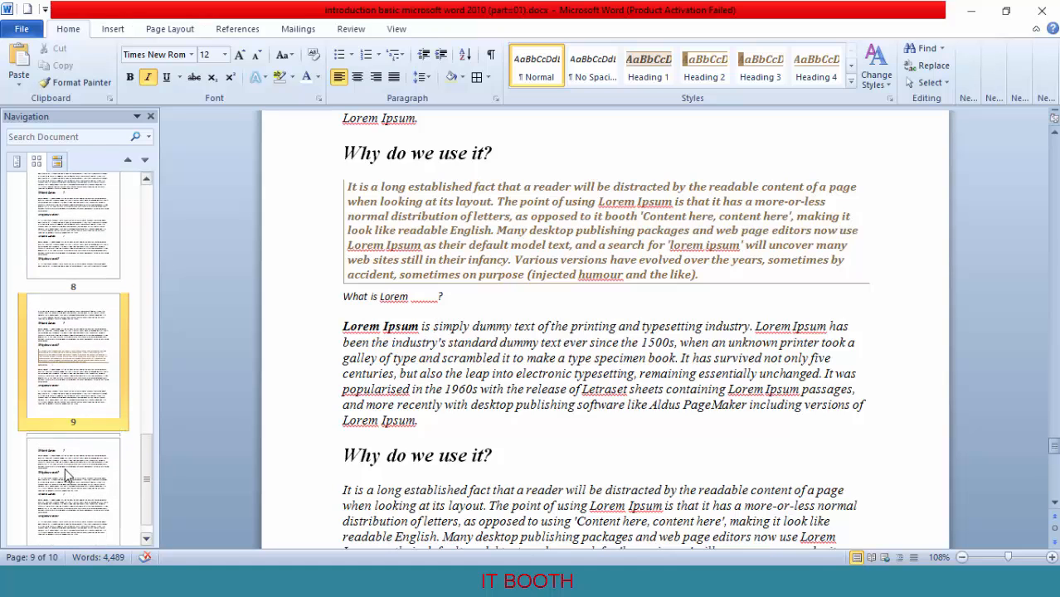
scroll(68, 475, up, 7)
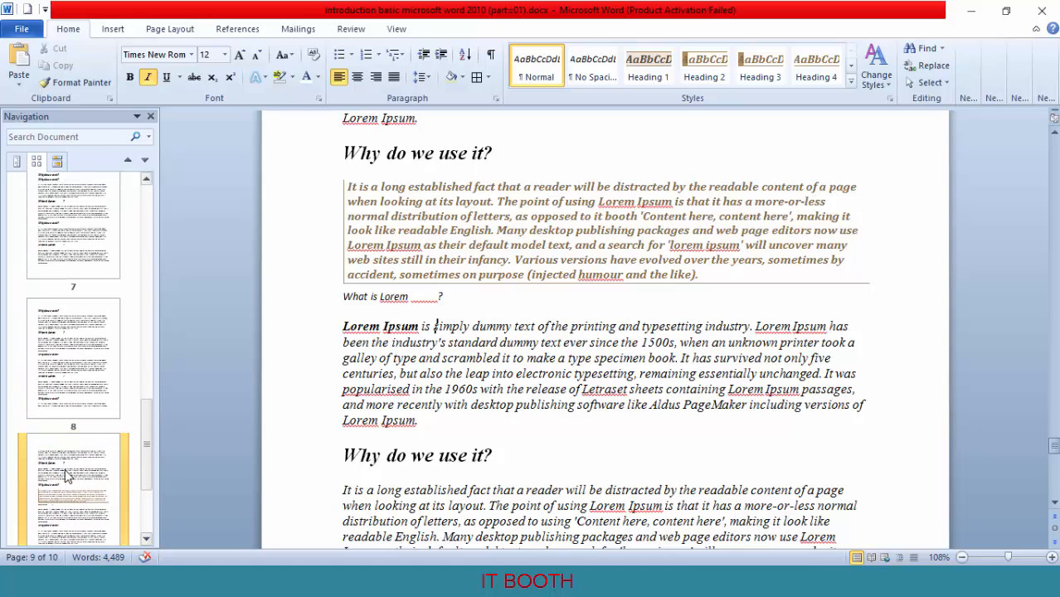
click(69, 237)
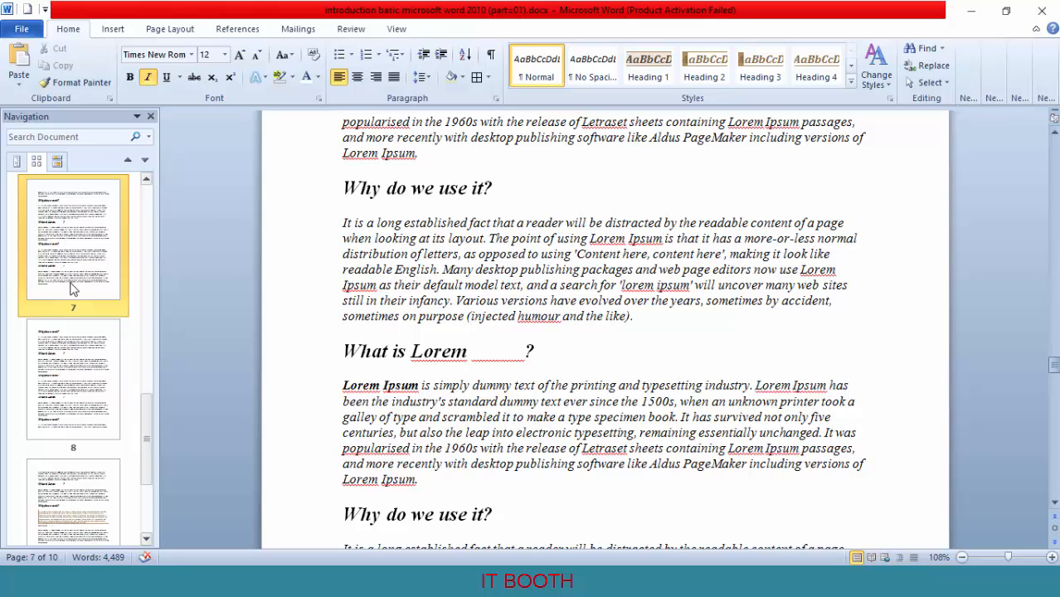
Switch the Navigation pane to the heading outline and visit several "Why do we use it?" headings in turn
click(17, 162)
click(60, 196)
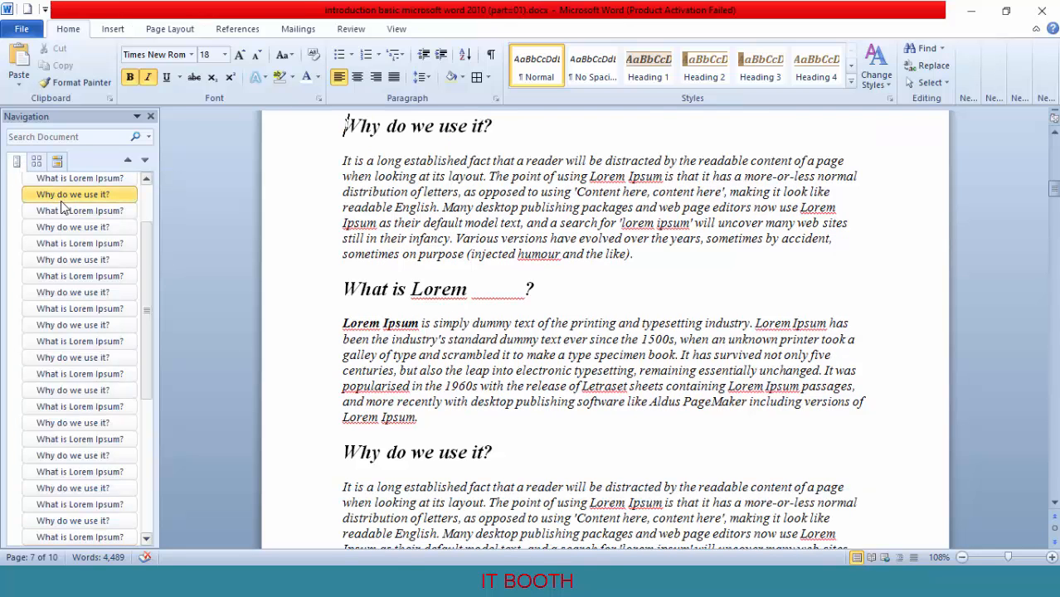
click(66, 228)
click(71, 260)
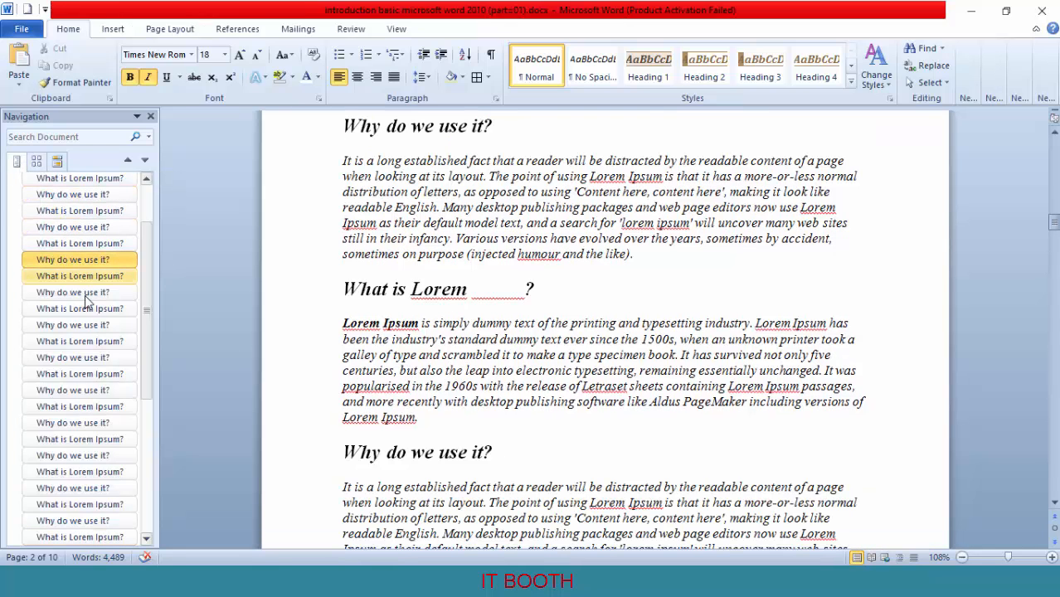
click(94, 395)
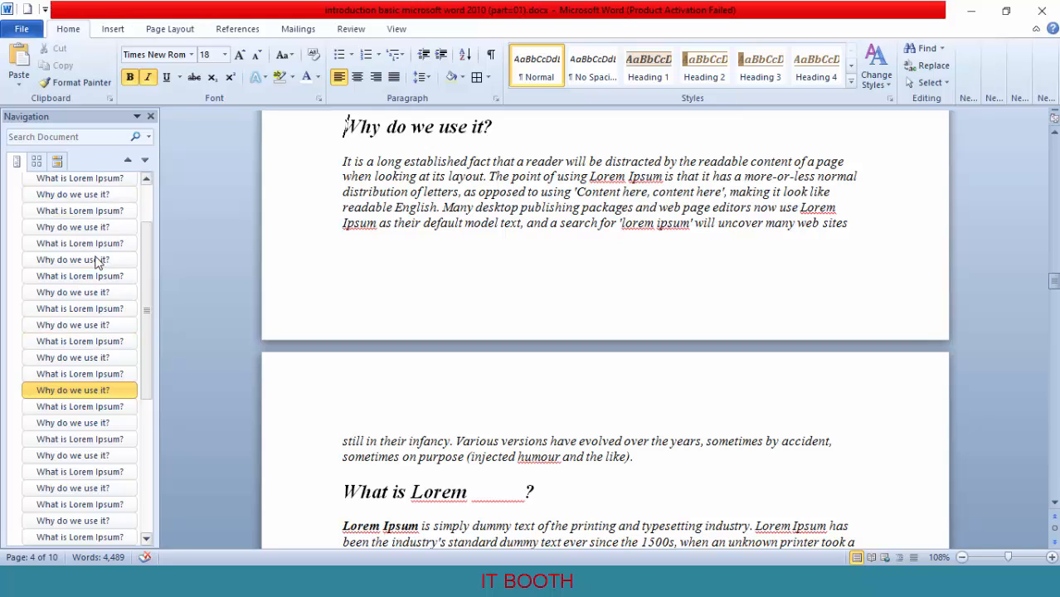
Close the Navigation pane, turn it back on through the view options, and hide it again
click(148, 118)
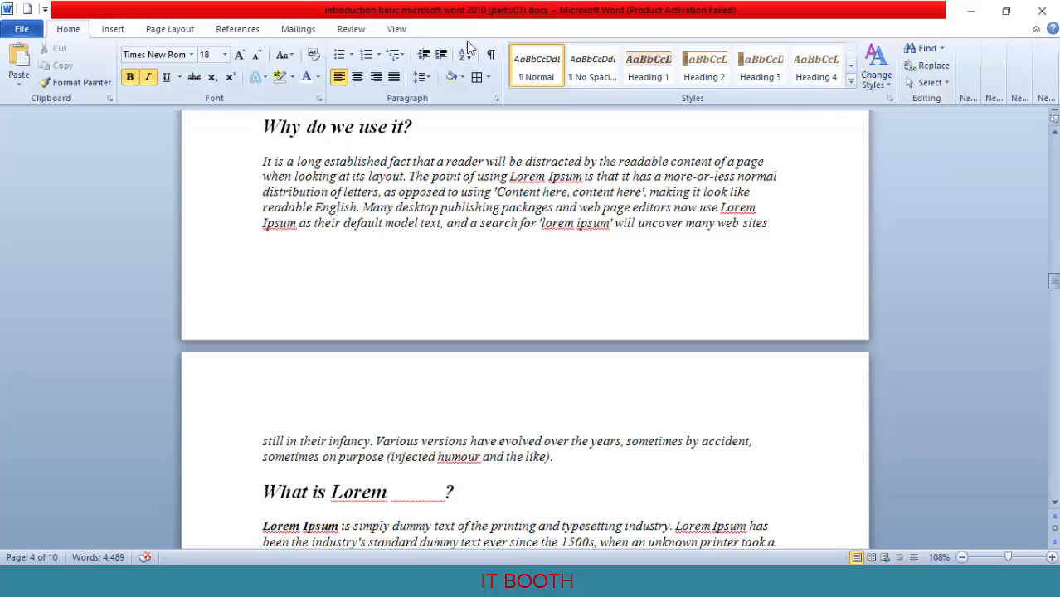
click(398, 31)
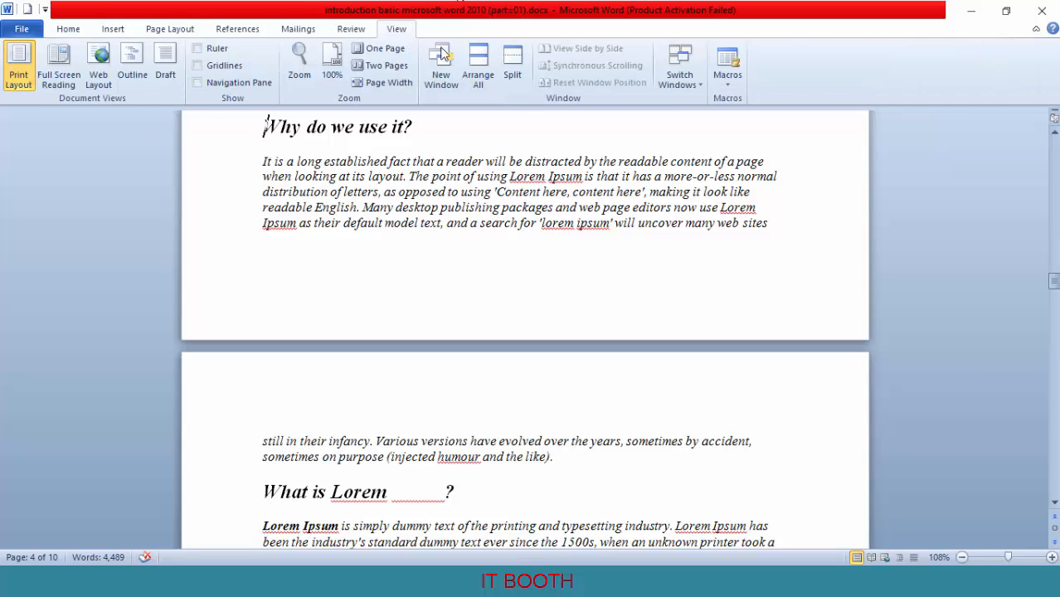
click(196, 83)
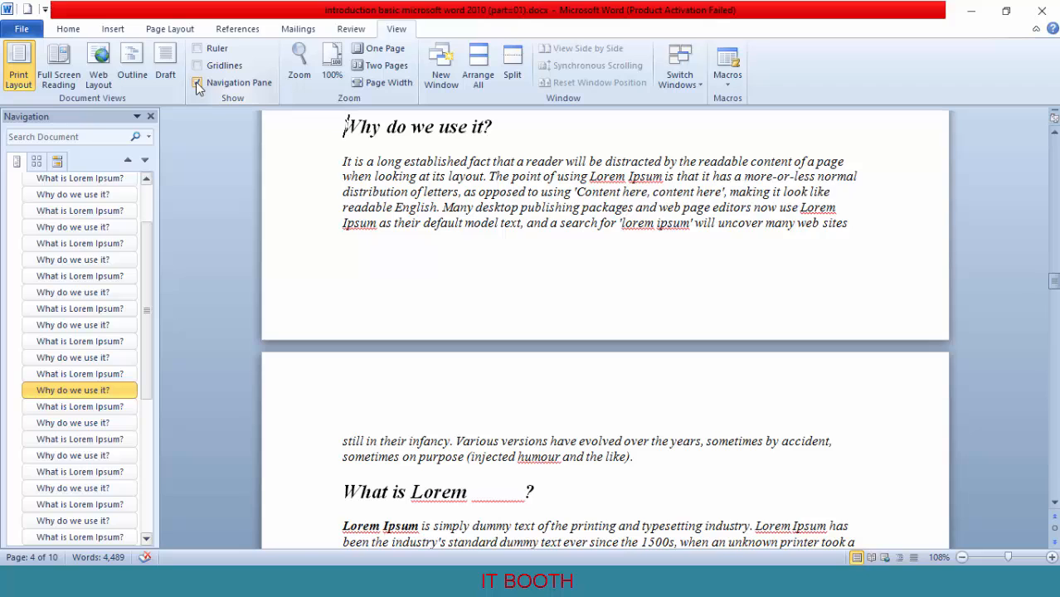
click(197, 83)
click(60, 33)
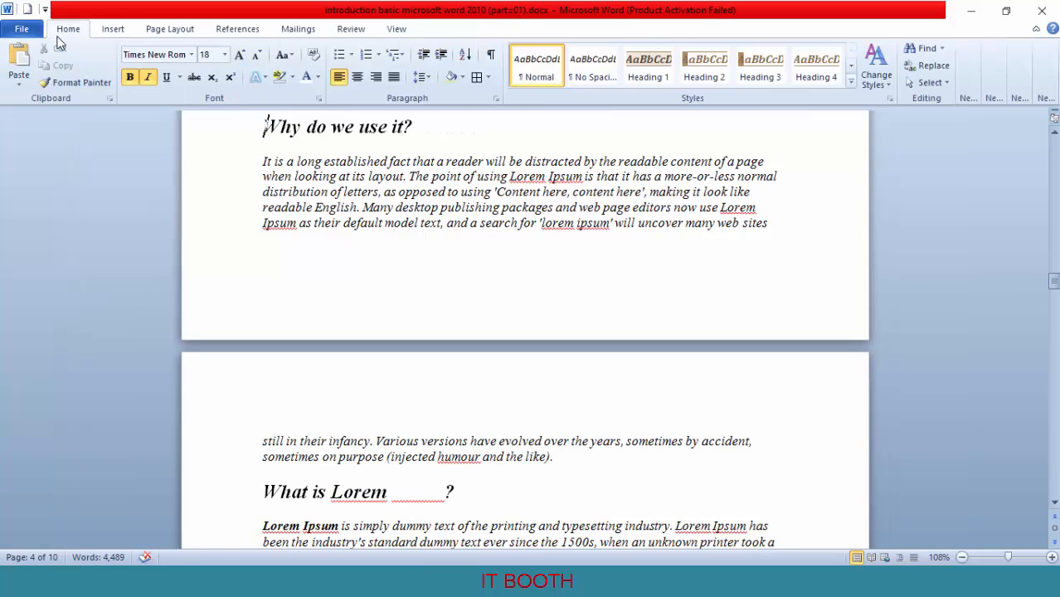
Open Advanced Find and review the Go To targets for footnote, line, section and page
click(943, 49)
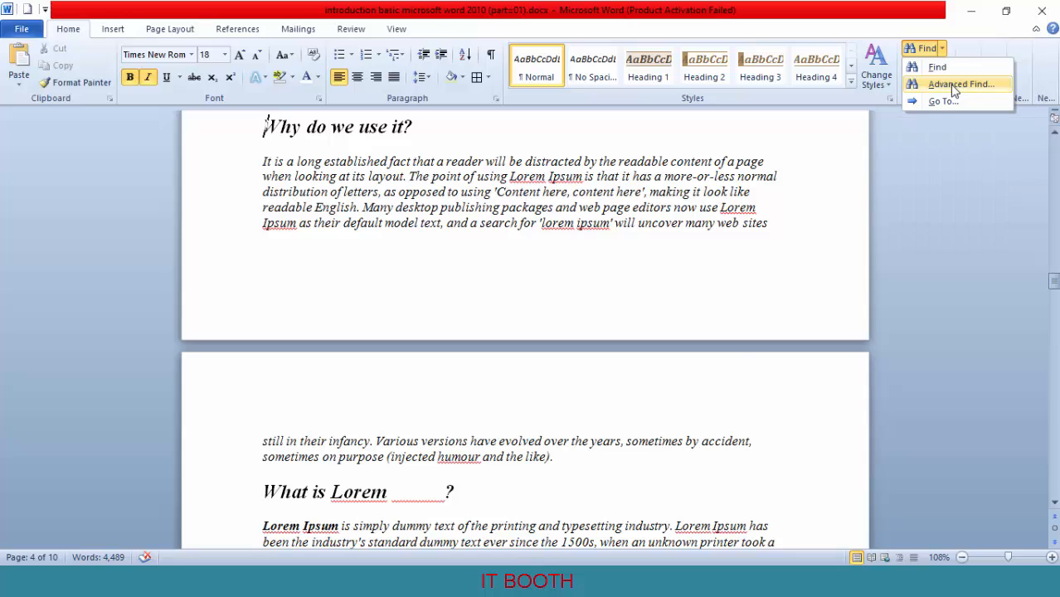
click(954, 86)
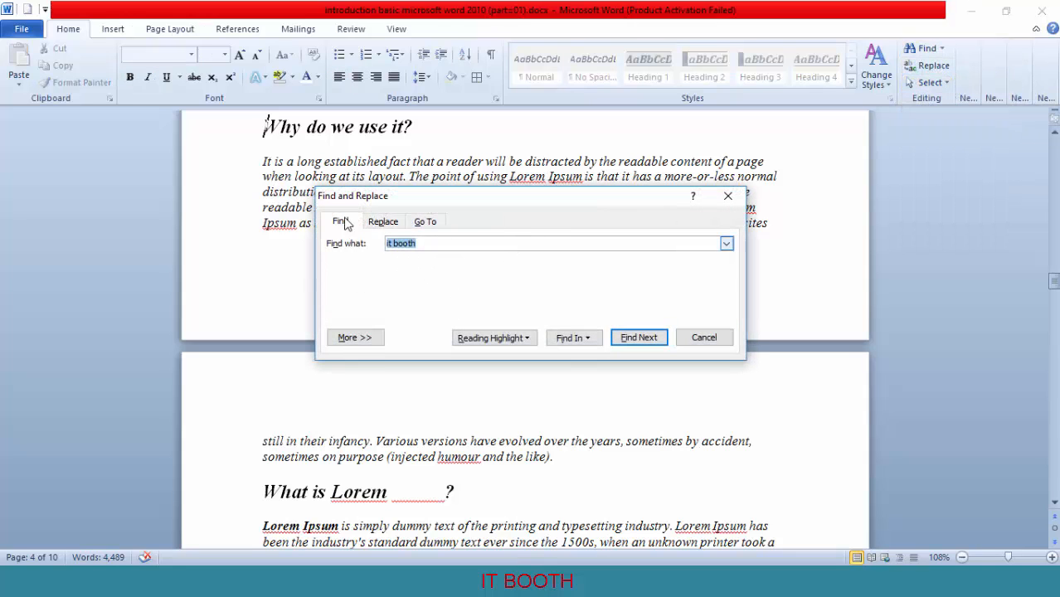
click(430, 224)
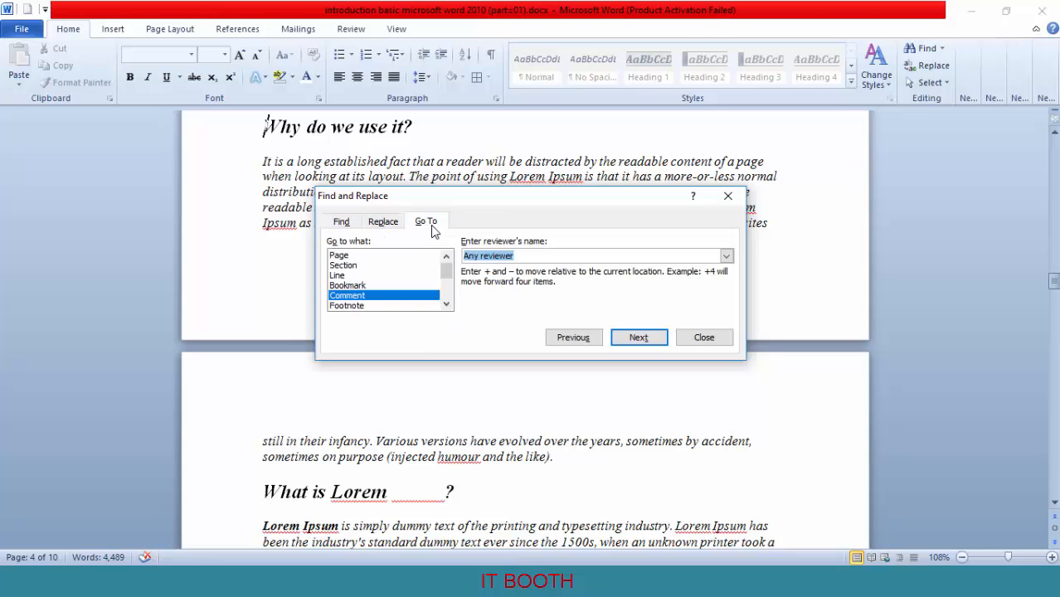
click(340, 307)
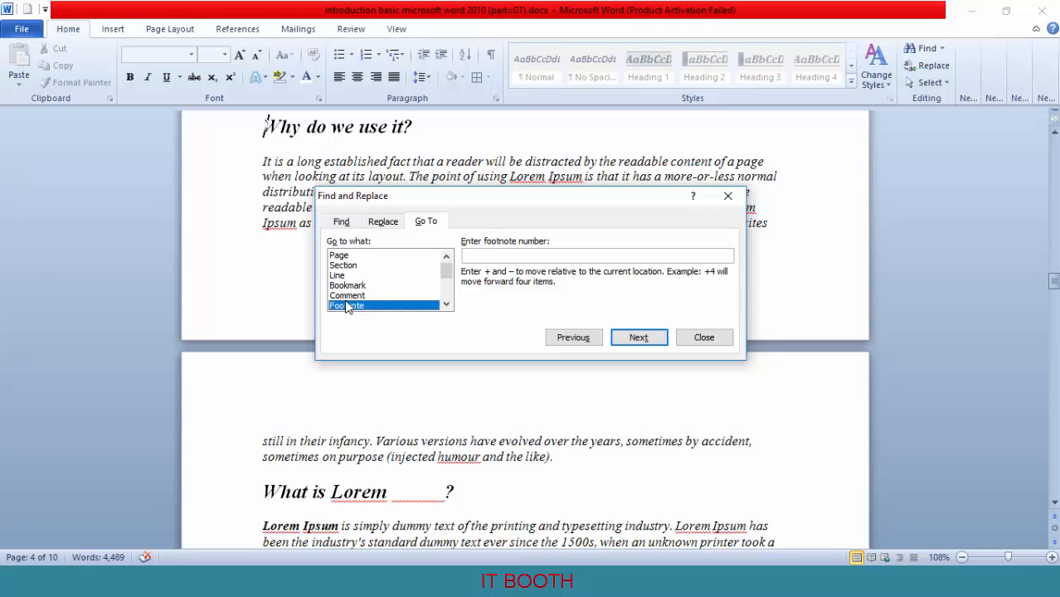
click(338, 277)
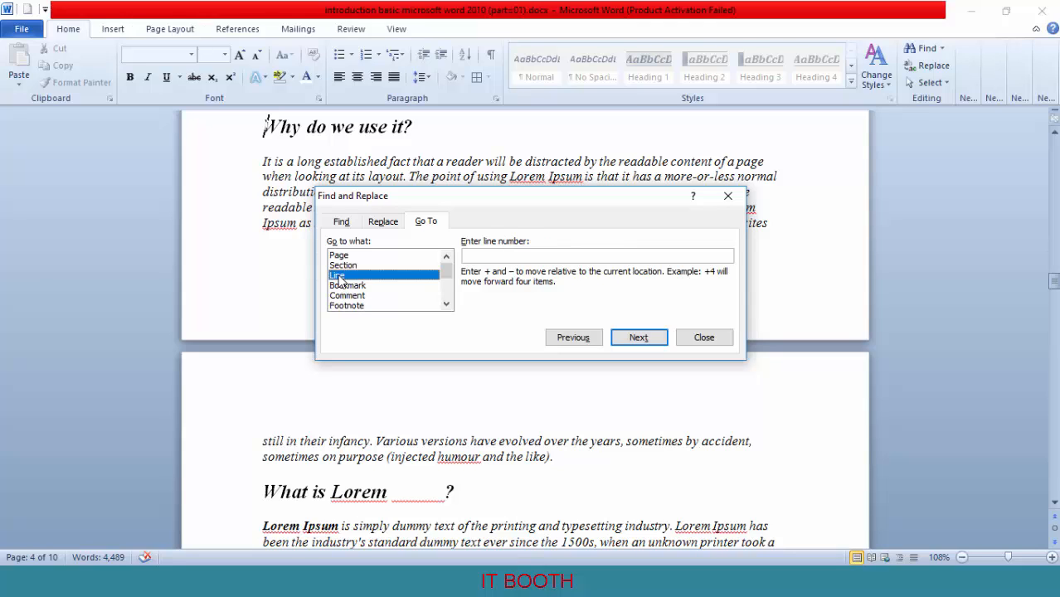
click(340, 266)
click(342, 255)
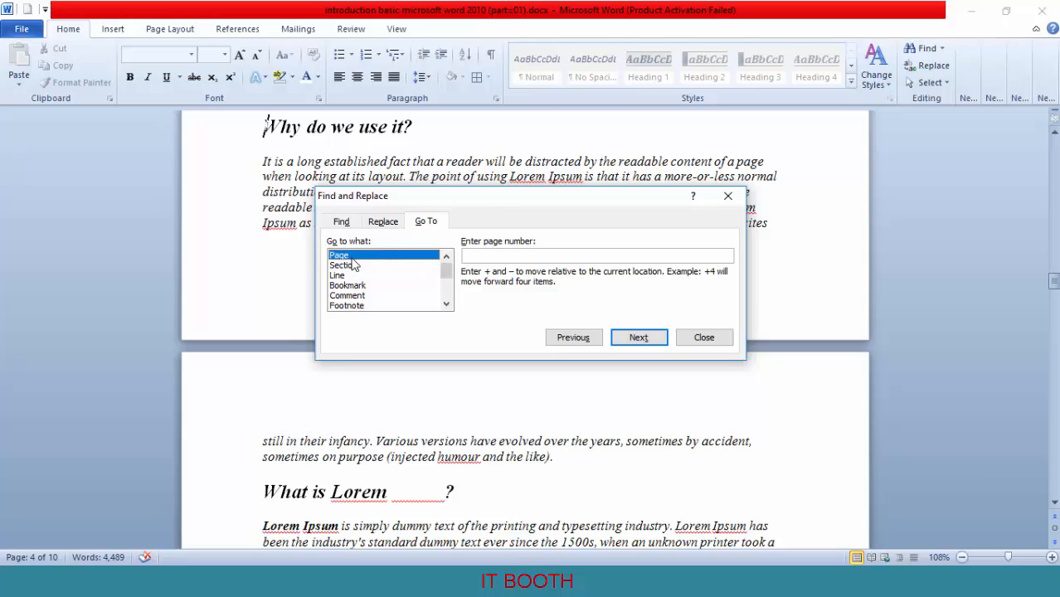
Go to line 120 of the document and close the Find and Replace dialog
click(342, 275)
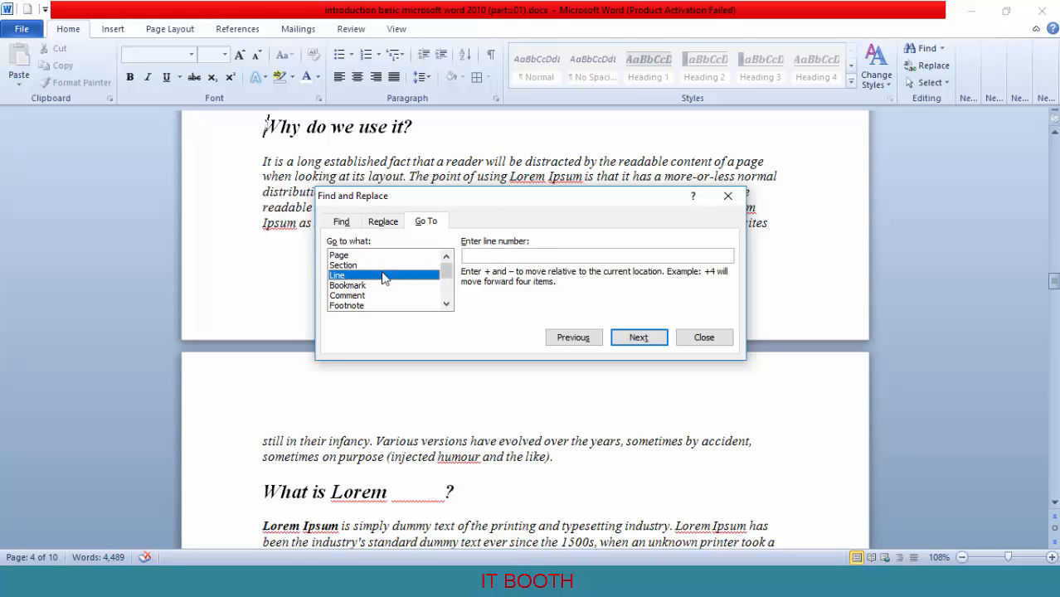
click(510, 255)
text(120)
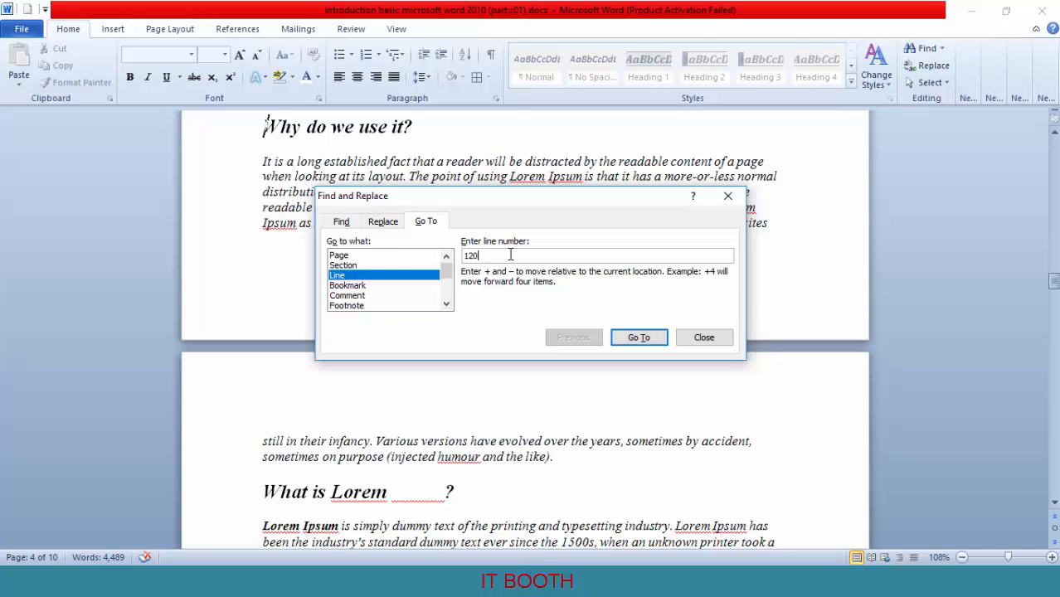
click(637, 337)
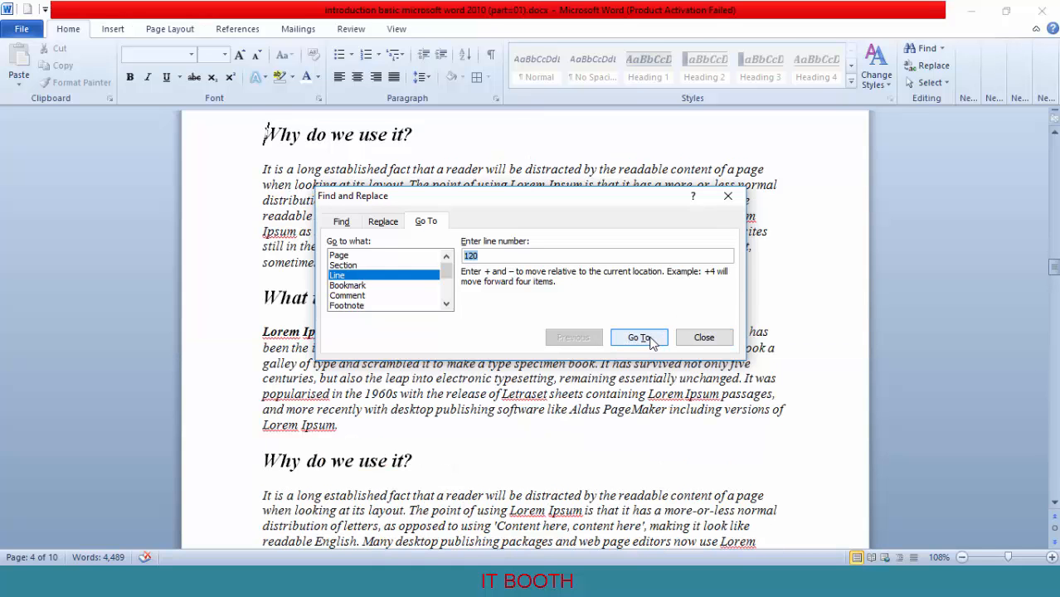
click(728, 197)
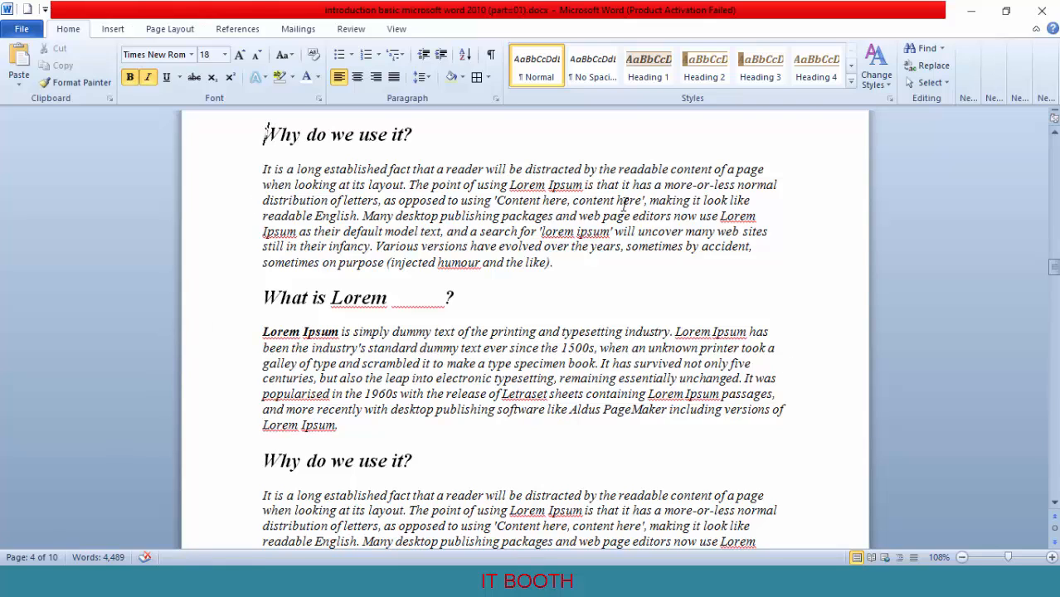
Reopen Advanced Find, go to line 121 of the document, and close the dialog
click(941, 48)
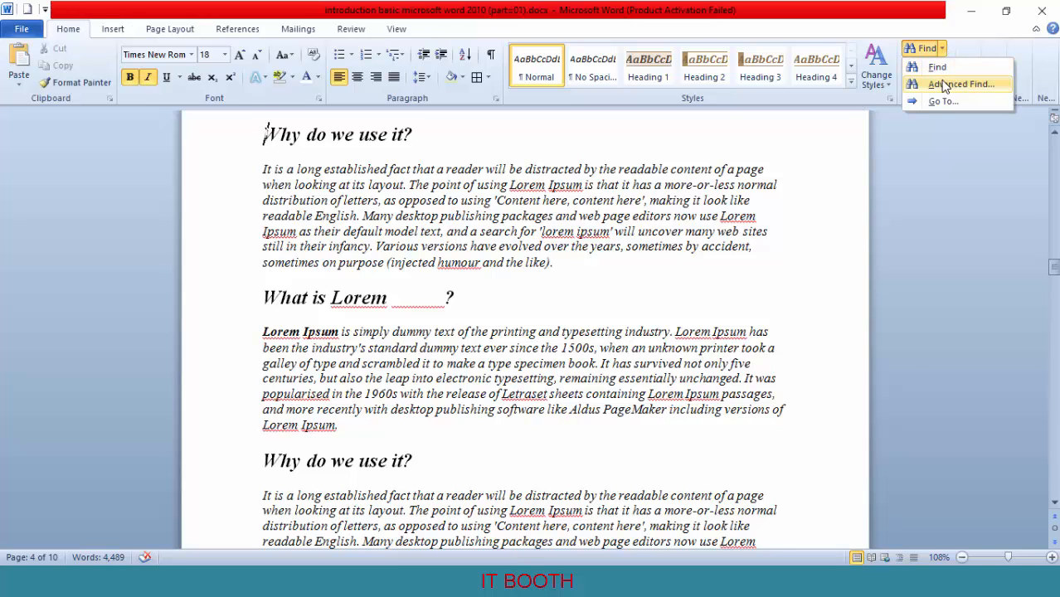
click(943, 85)
click(426, 221)
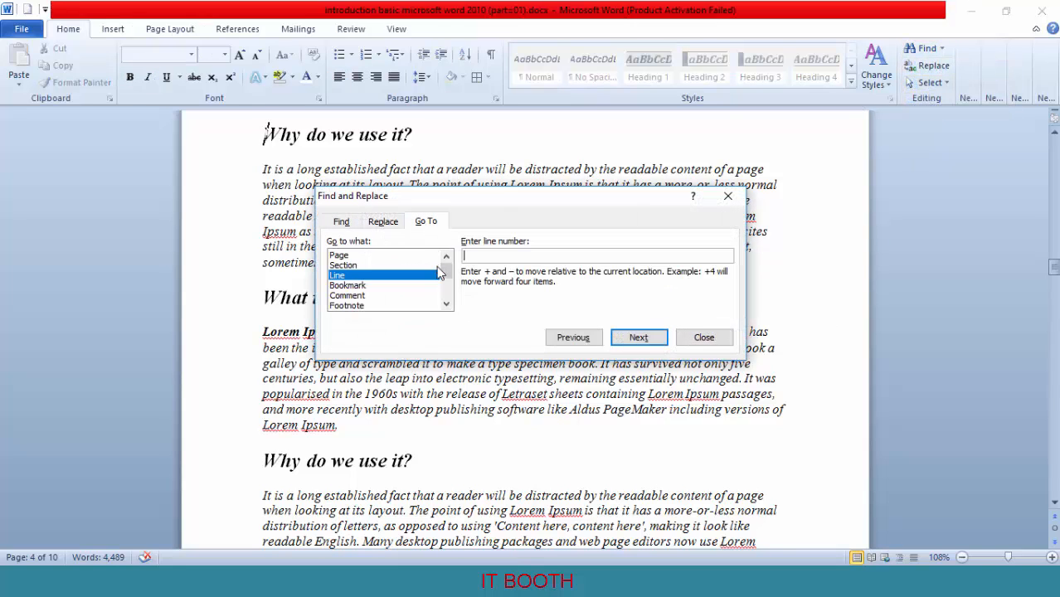
text(121)
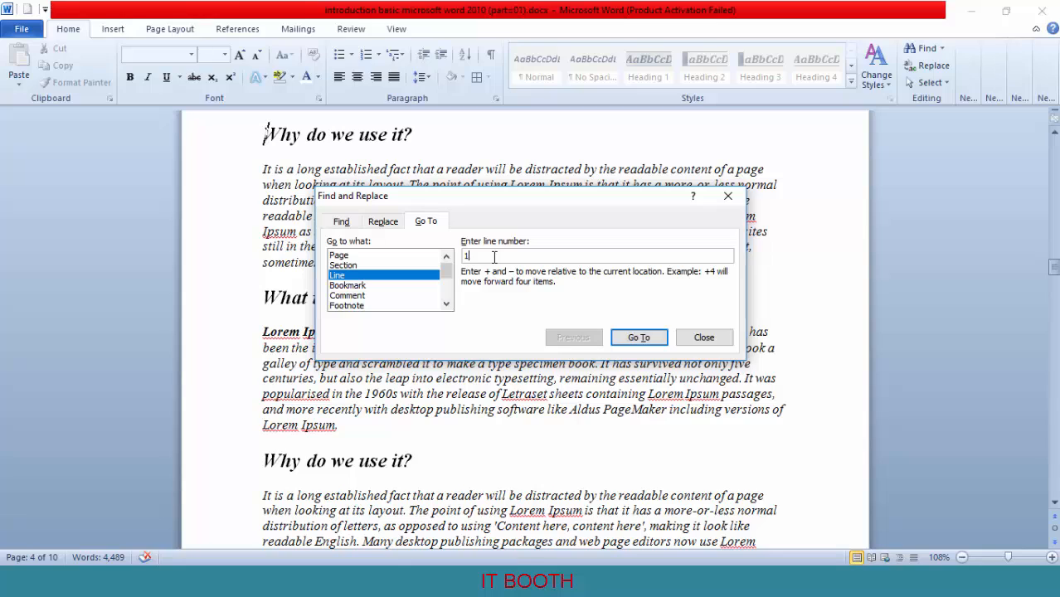
click(639, 338)
click(711, 333)
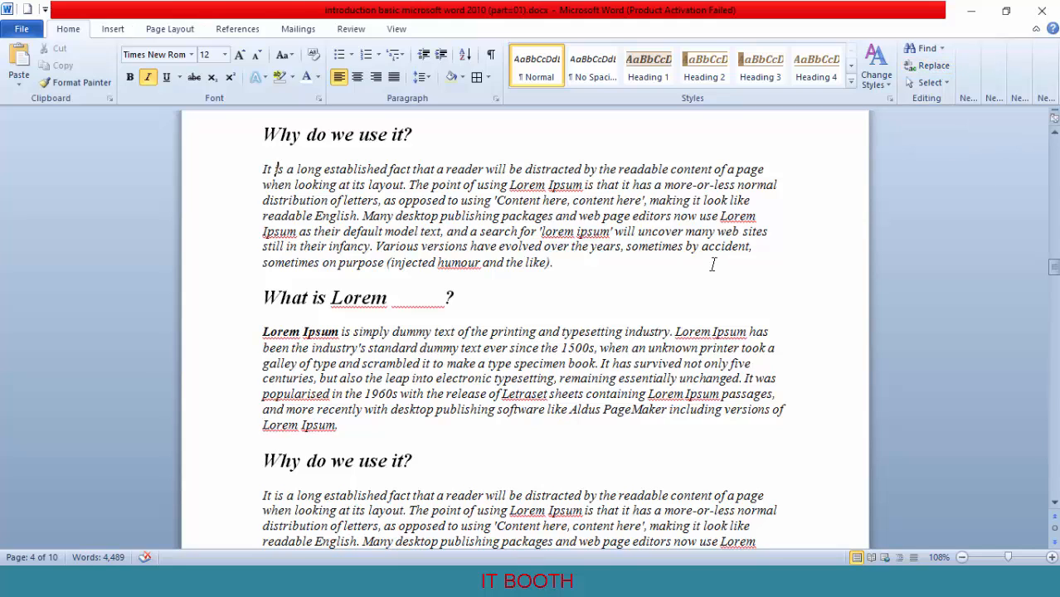
Copy "'lorem ipsum" from the paragraph under "Why do we use it?" and enter it as the text to find in Replace
drag(541, 232, 609, 236)
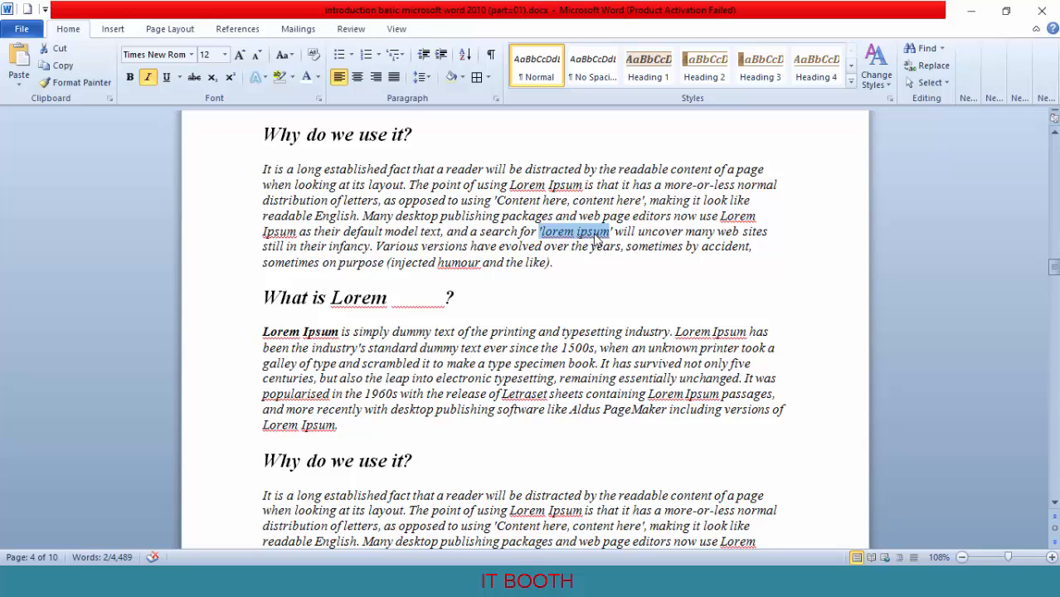
right_click(595, 238)
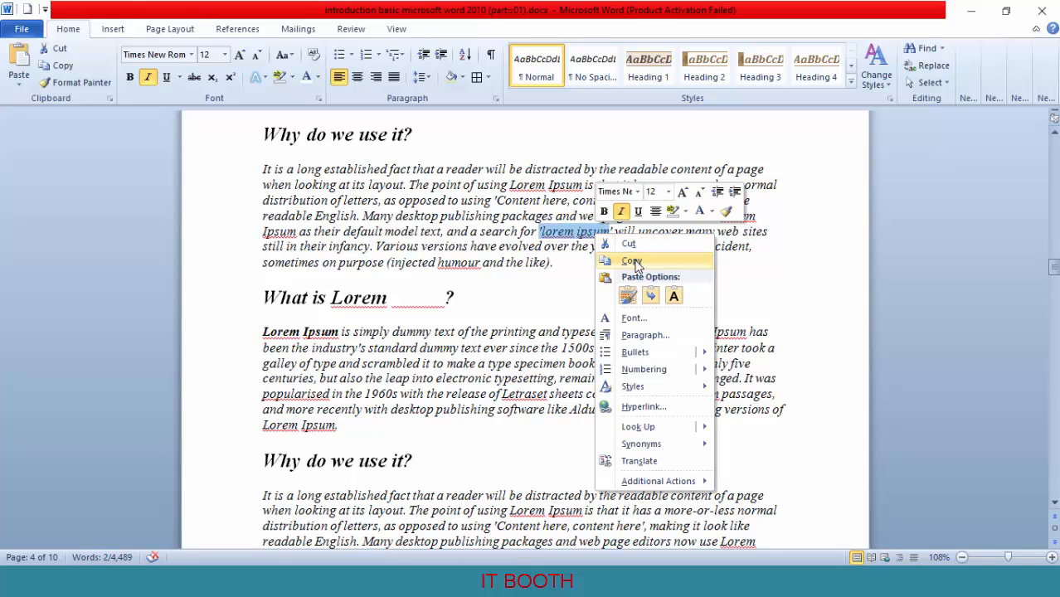
click(634, 260)
click(930, 66)
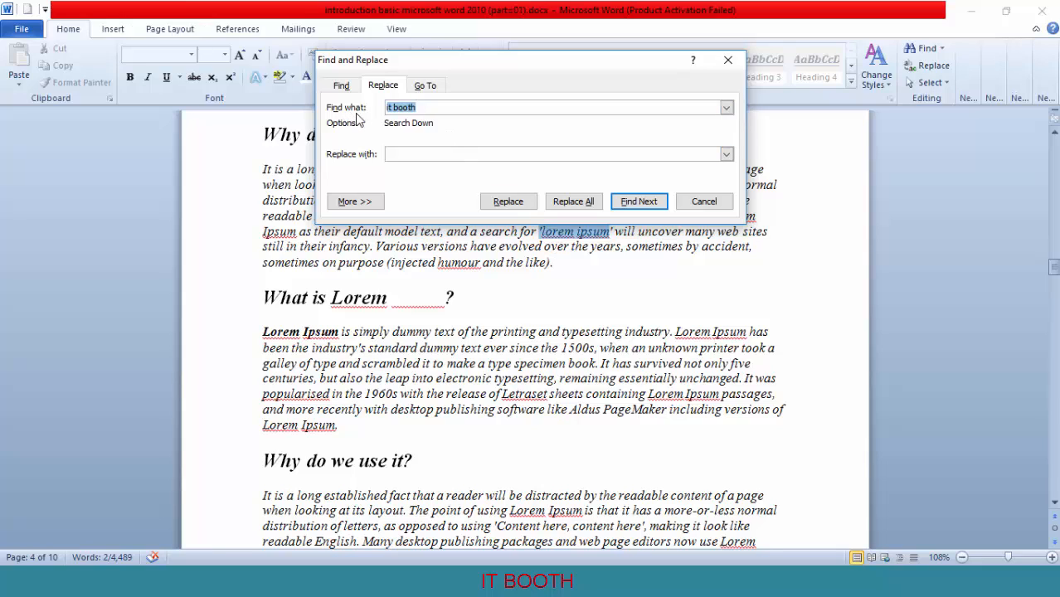
drag(419, 106, 381, 112)
key(ctrl+v)
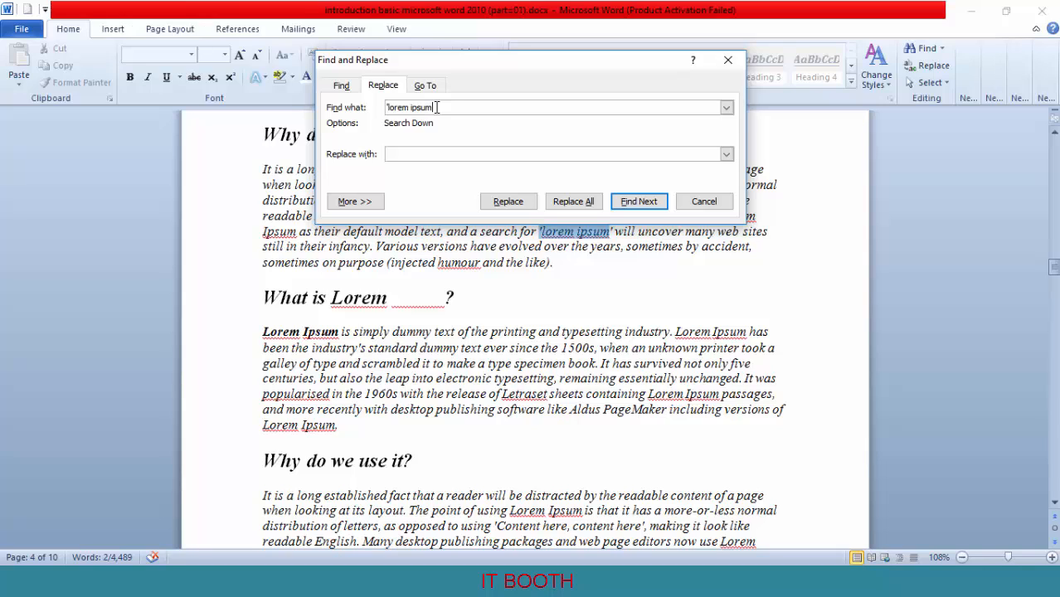
Enter "it booth" as the replacement text and replace all occurrences, continuing the search from the beginning of the document
click(440, 152)
drag(435, 108, 378, 110)
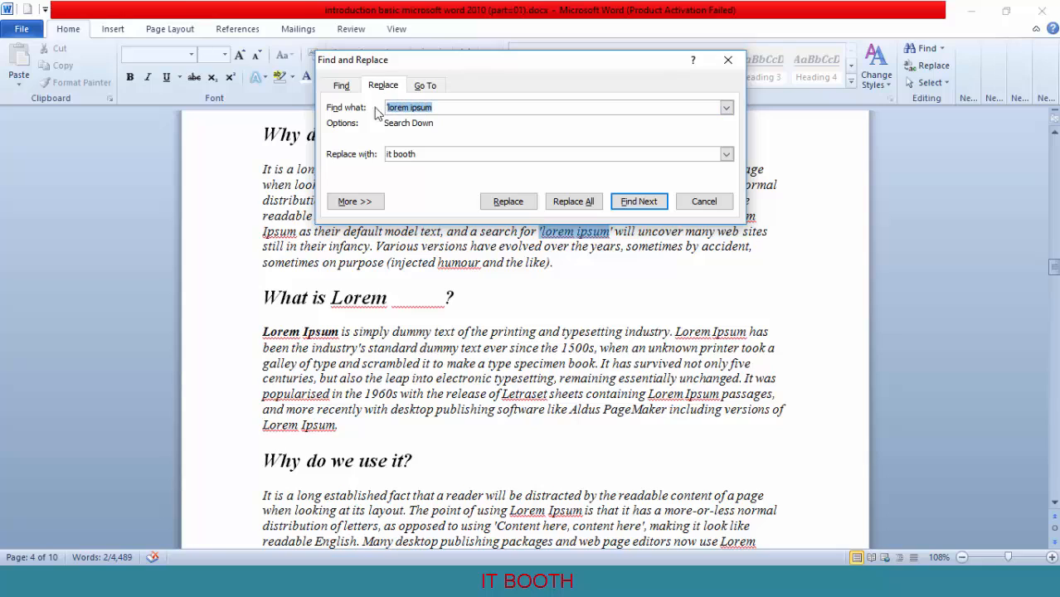
drag(439, 153, 383, 163)
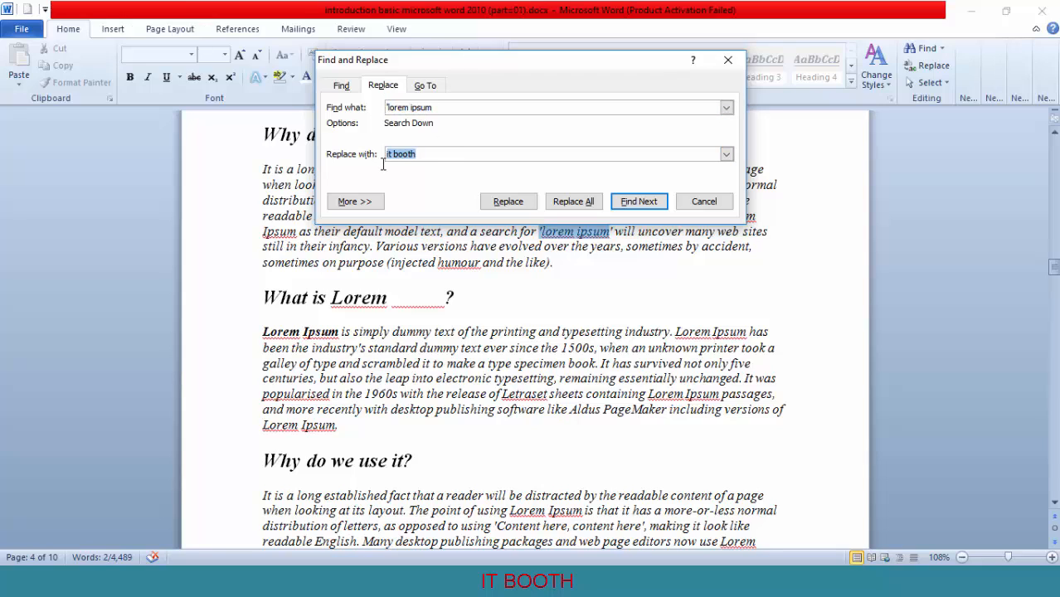
click(430, 154)
click(573, 203)
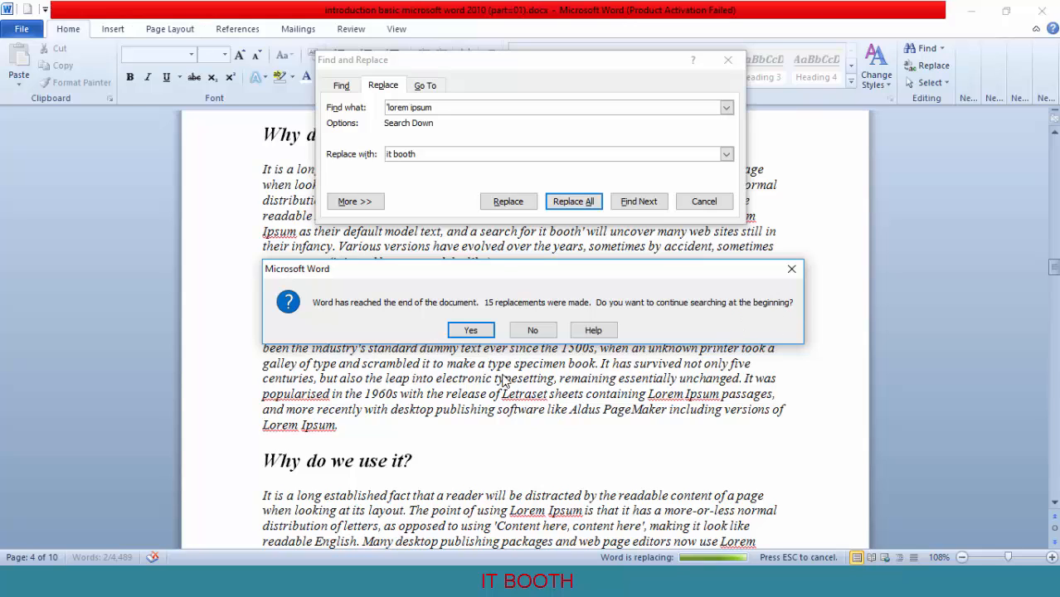
click(470, 330)
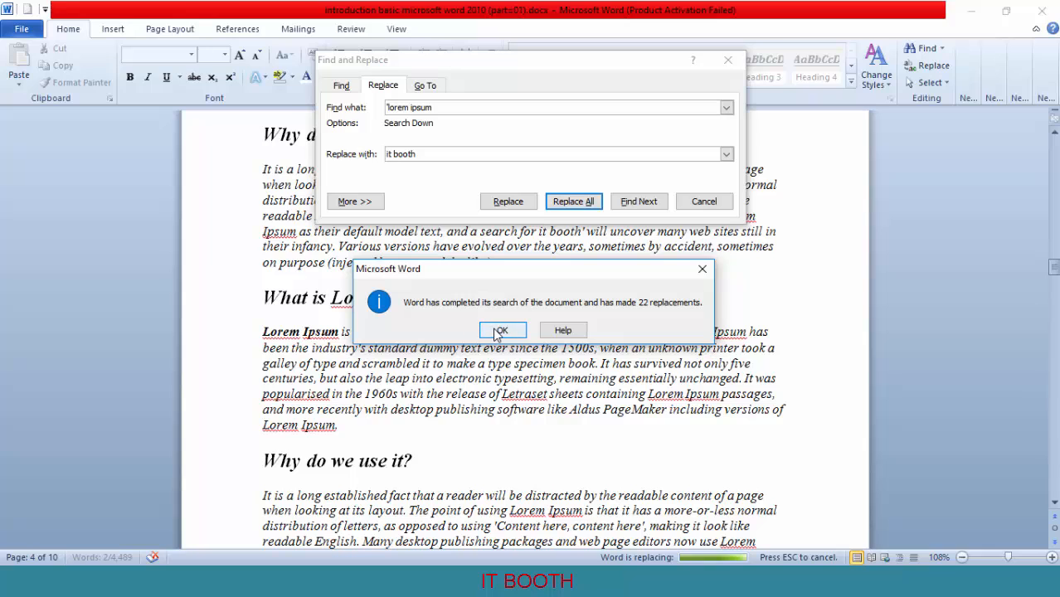
click(496, 330)
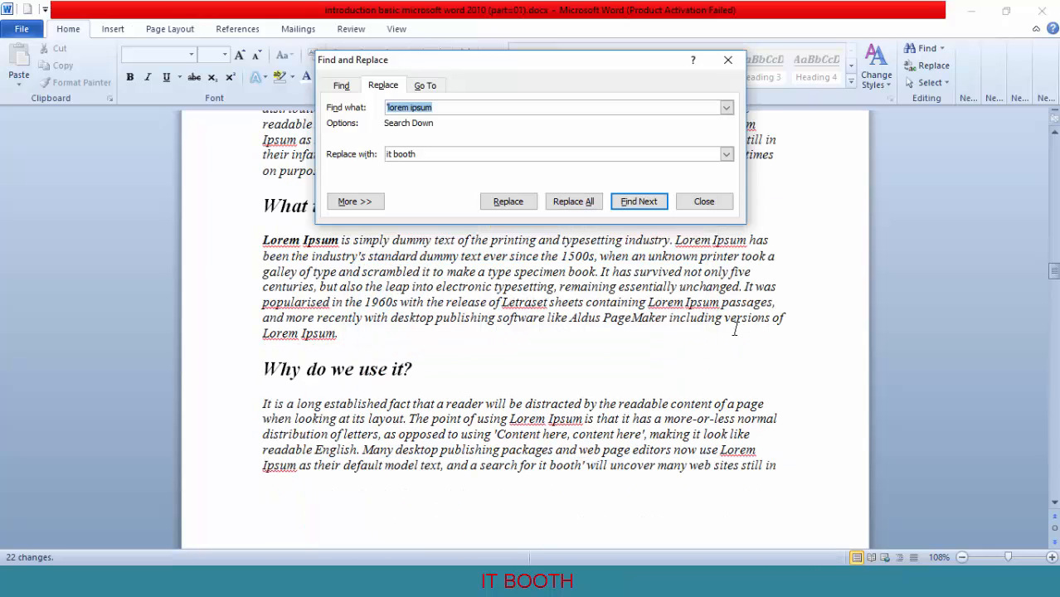
Find the next occurrence of "'lorem ipsum", extending the search to the remainder of the document, and decline searching from the beginning
click(634, 203)
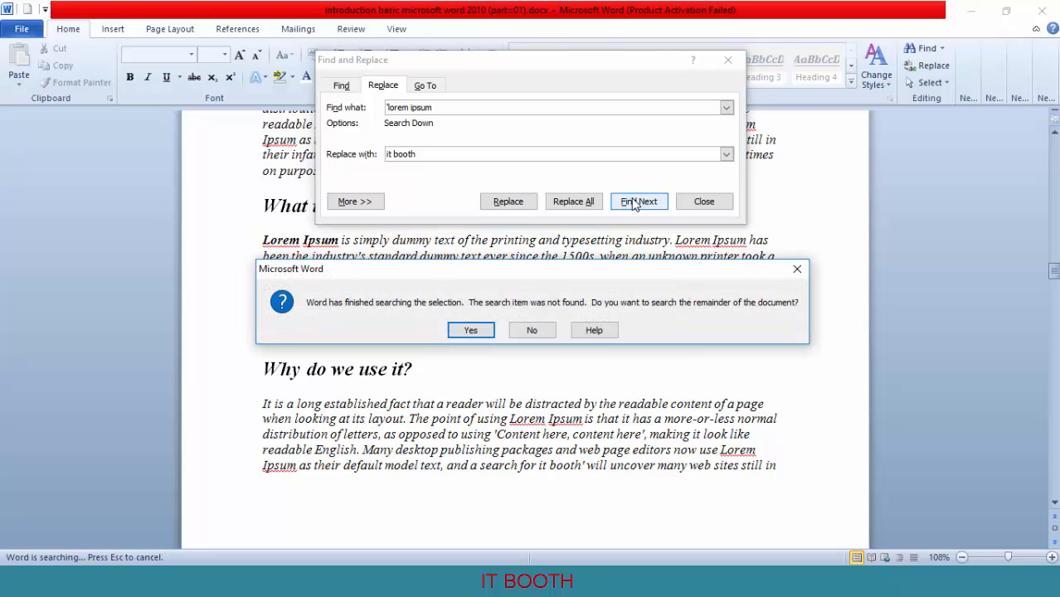
click(473, 329)
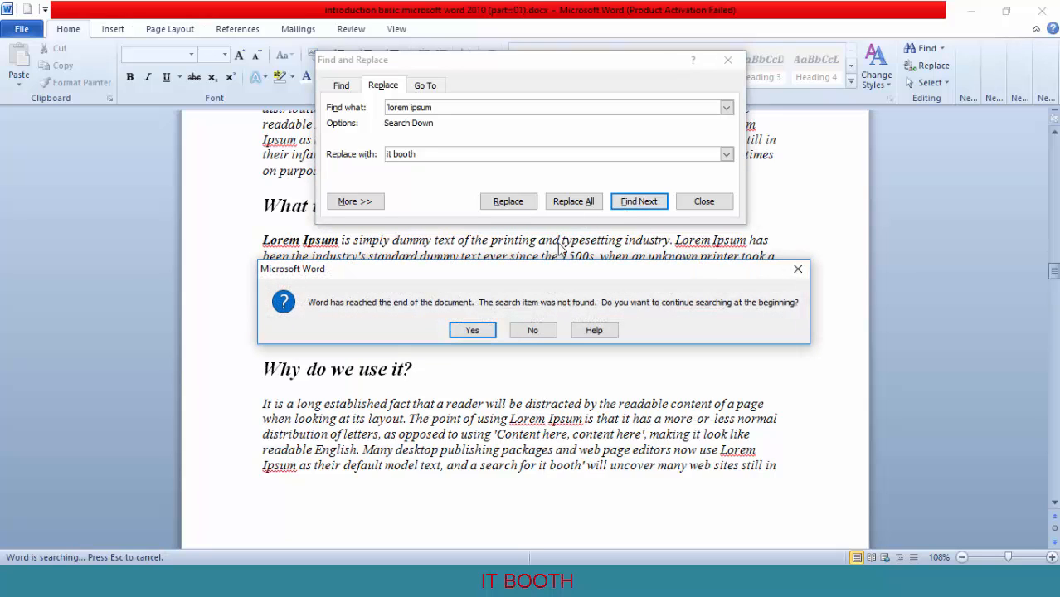
click(798, 268)
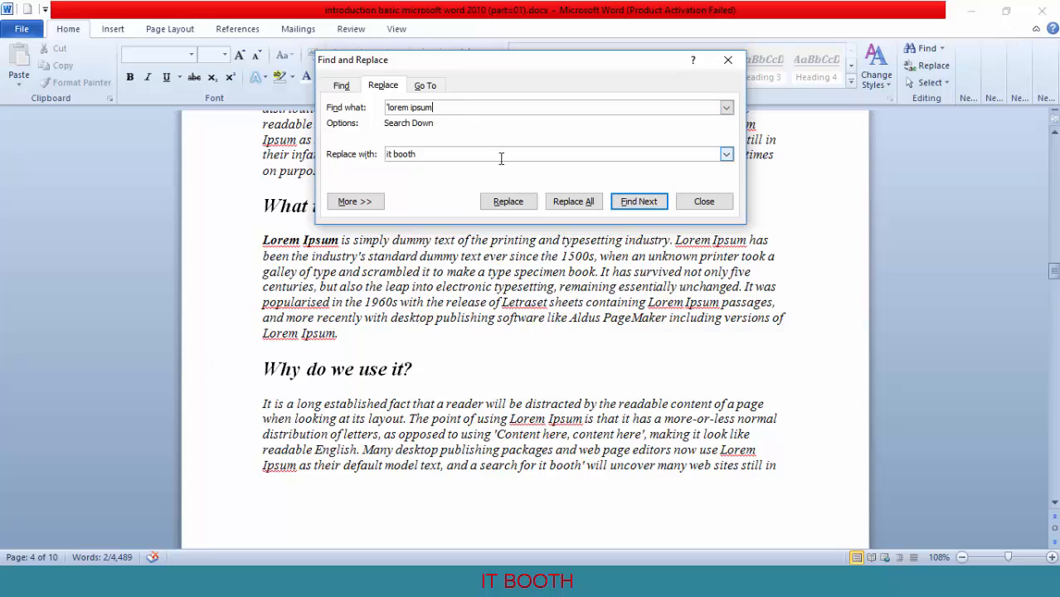
Rerun the replacement of all "'lorem ipsum" with "it booth" through the whole document and close the Find and Replace dialog
click(580, 204)
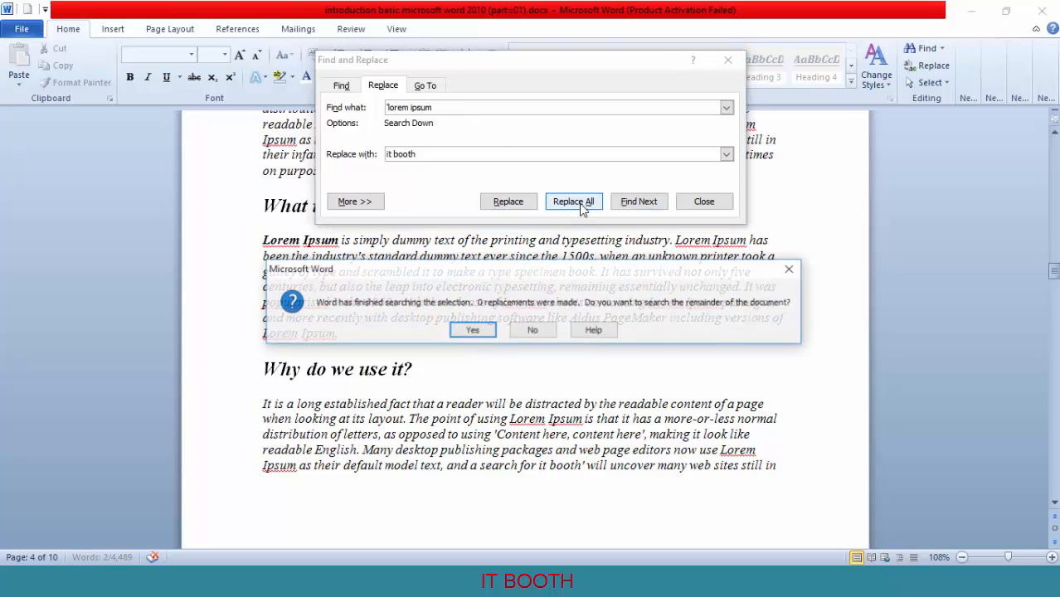
click(469, 331)
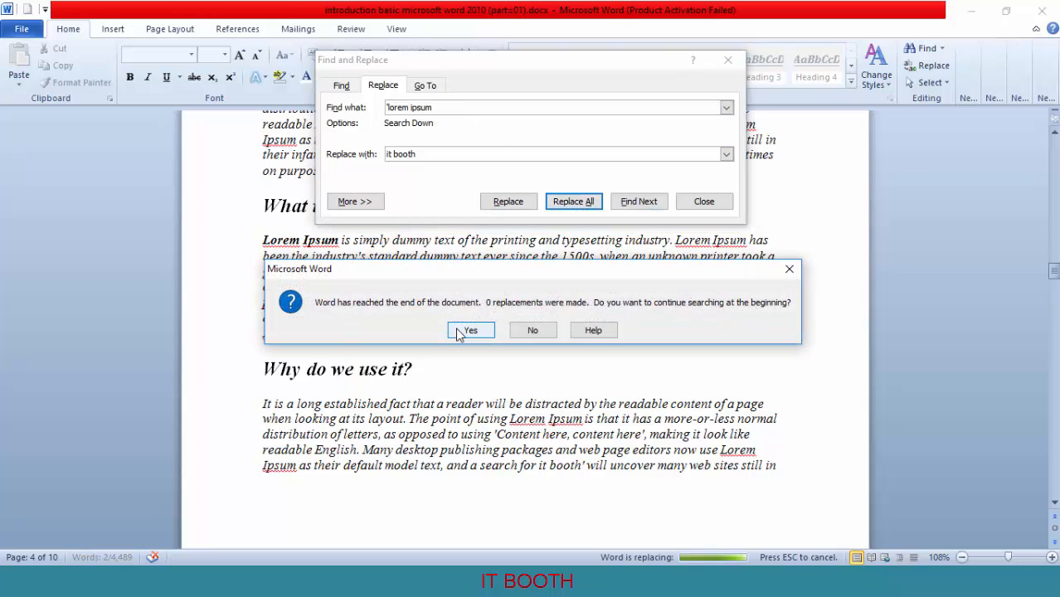
click(464, 331)
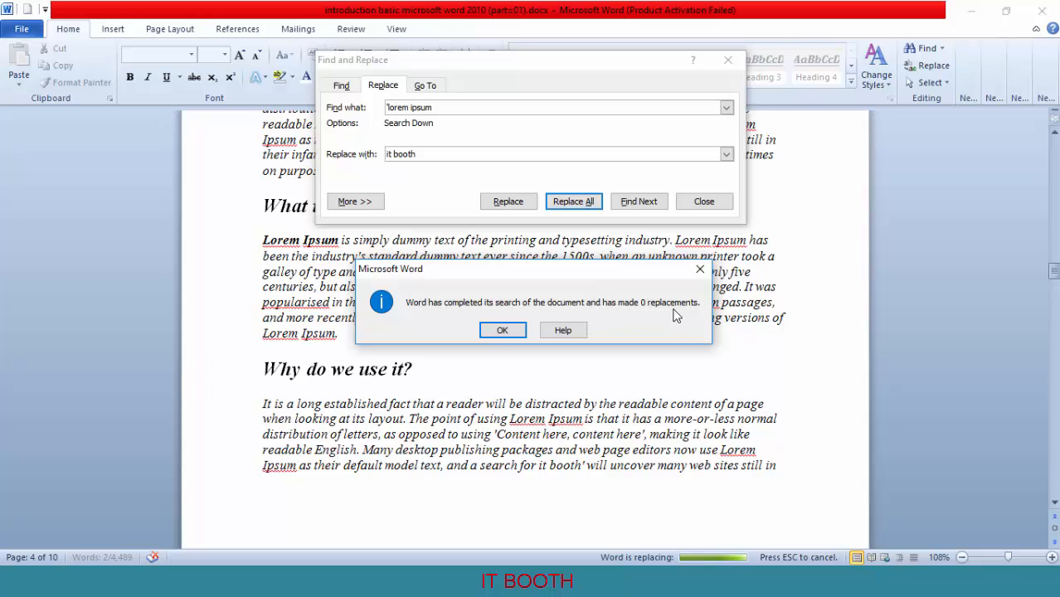
click(700, 269)
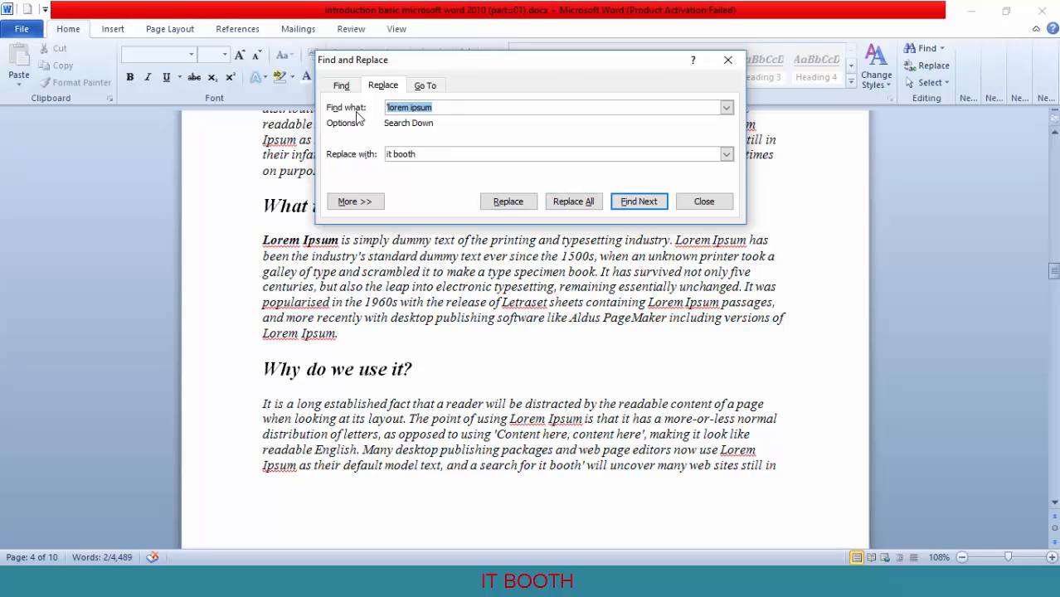
click(448, 107)
click(436, 156)
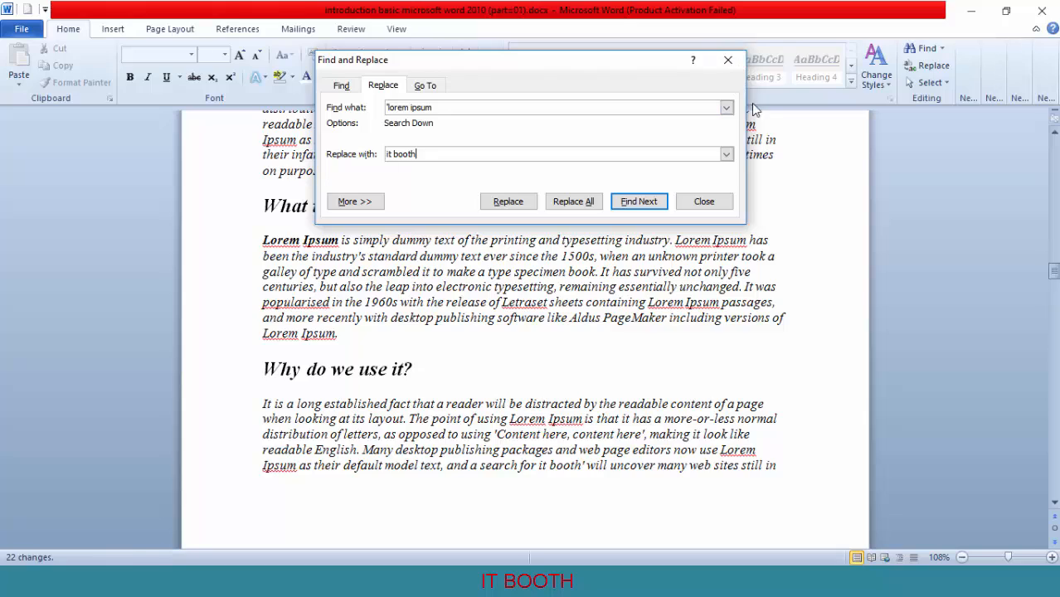
key(Escape)
Search the document for "it booth" and examine the highlighted matches across the pages
scroll(661, 441, up, 6)
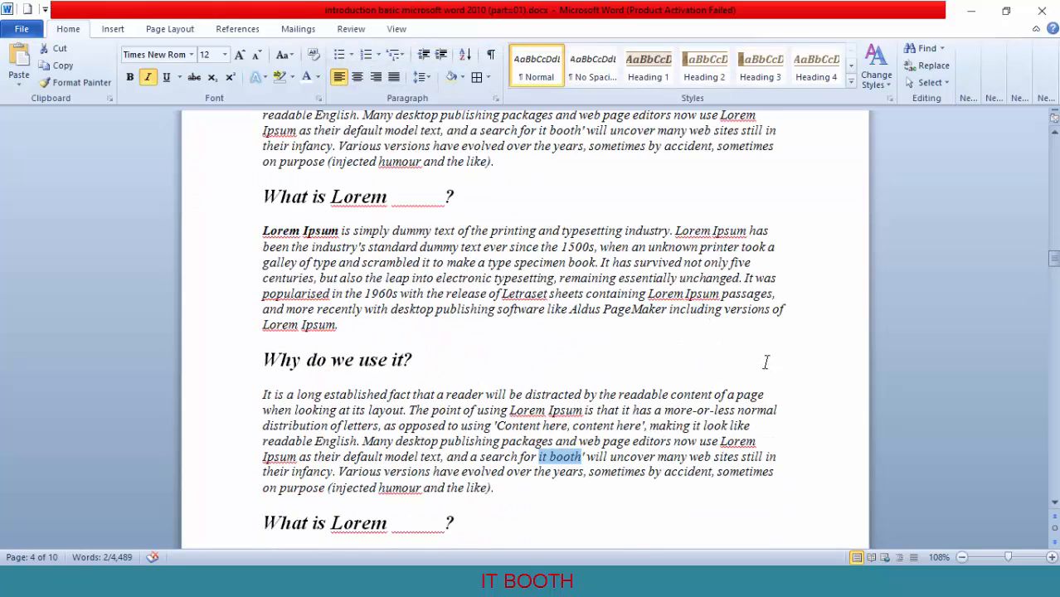
key(ctrl+f)
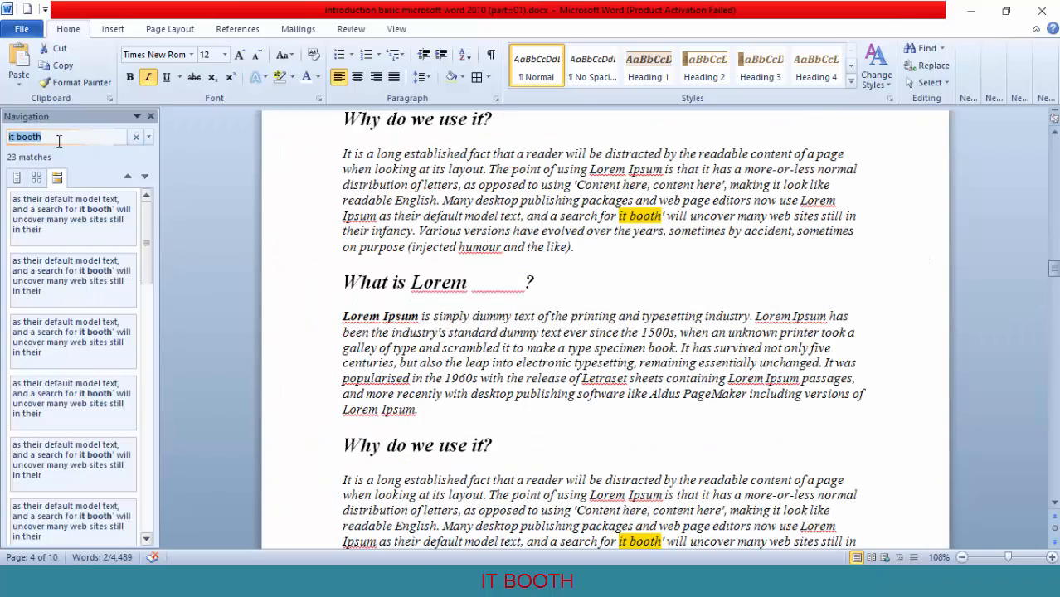
scroll(809, 448, down, 10)
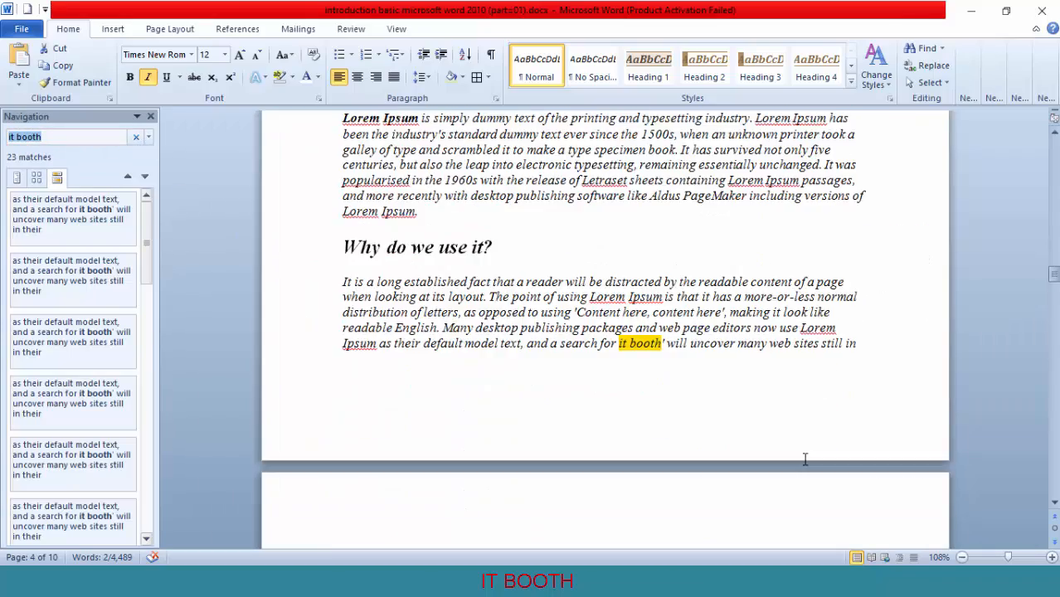
scroll(803, 457, down, 5)
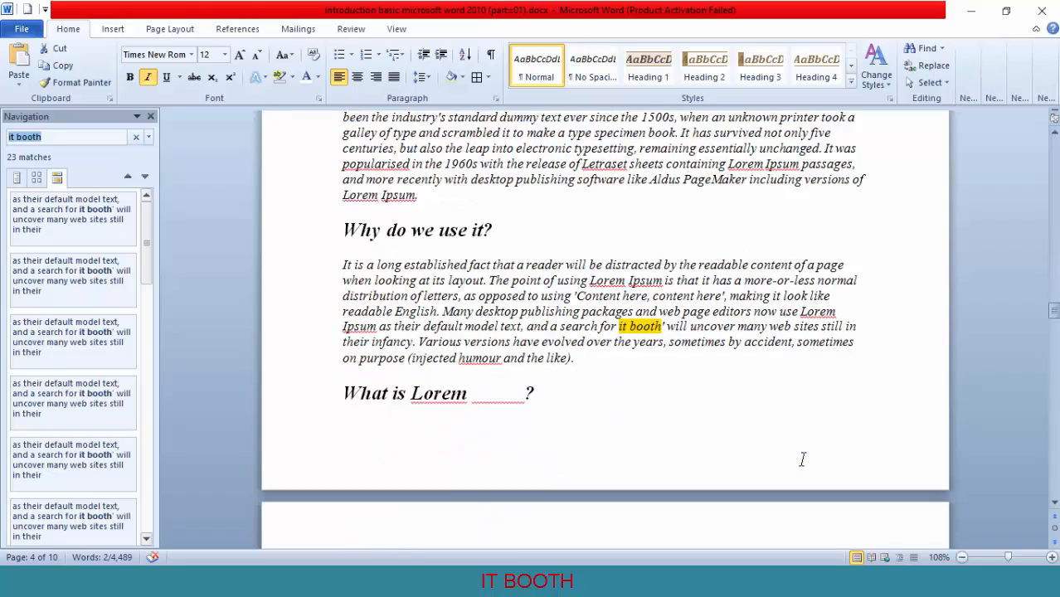
scroll(803, 458, down, 8)
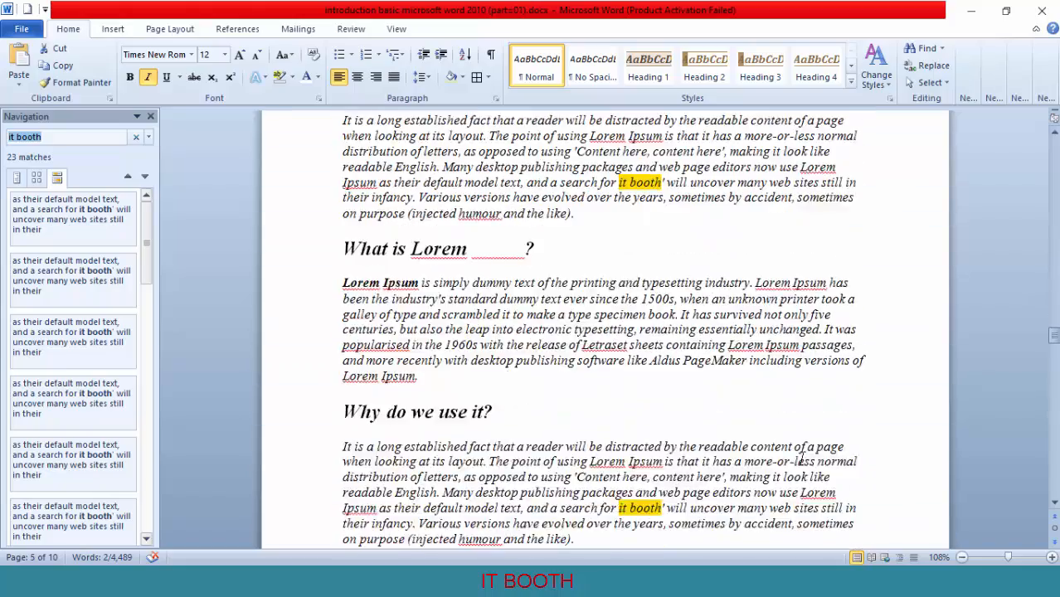
scroll(803, 457, down, 10)
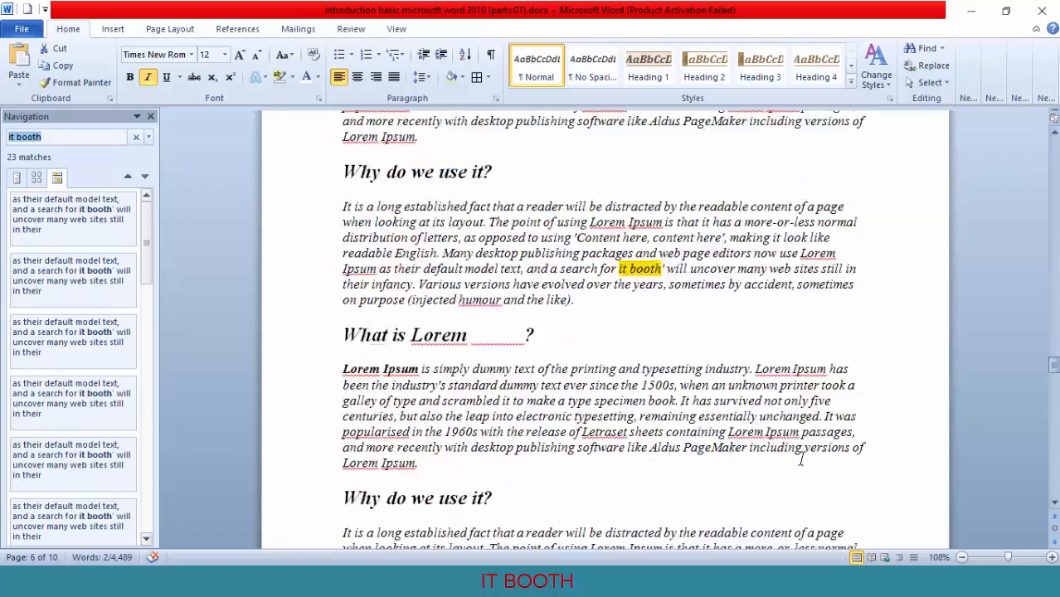
scroll(802, 458, down, 10)
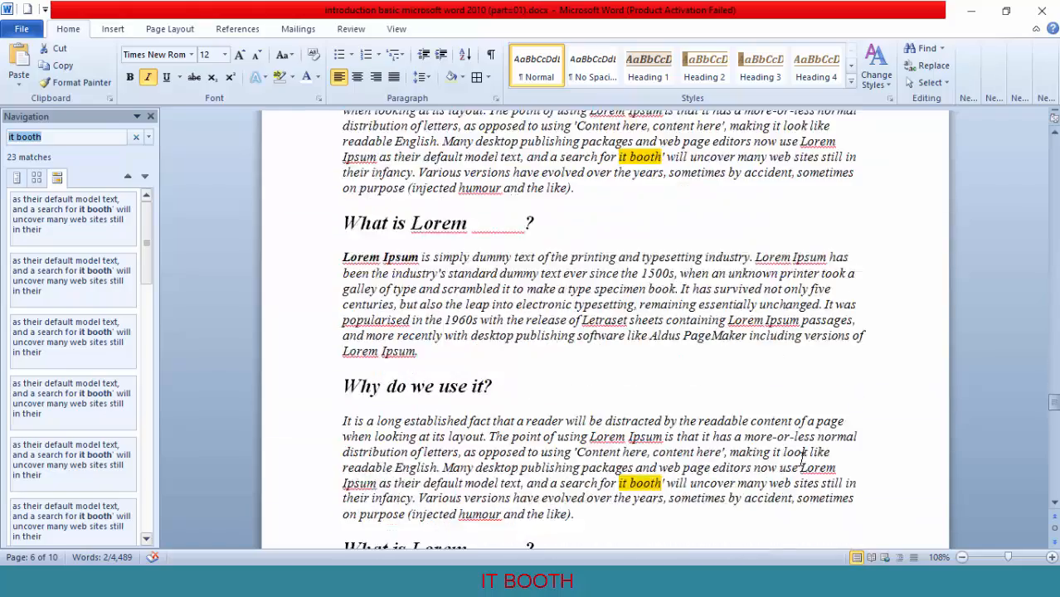
scroll(802, 459, down, 3)
scroll(801, 458, up, 10)
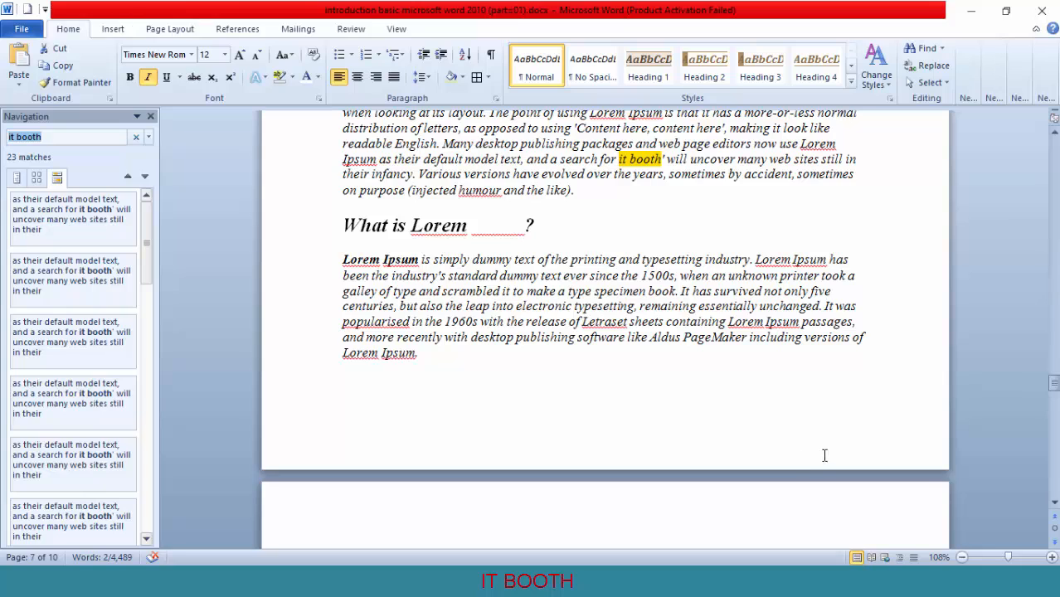
Select the entire document with Select All and clear the selection, doing this twice
click(929, 83)
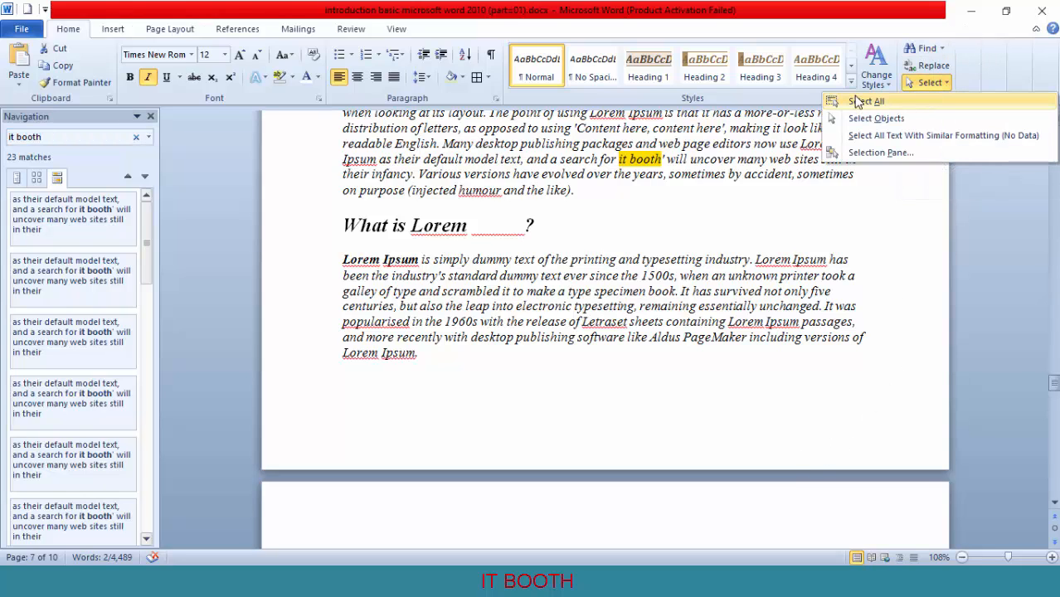
click(863, 101)
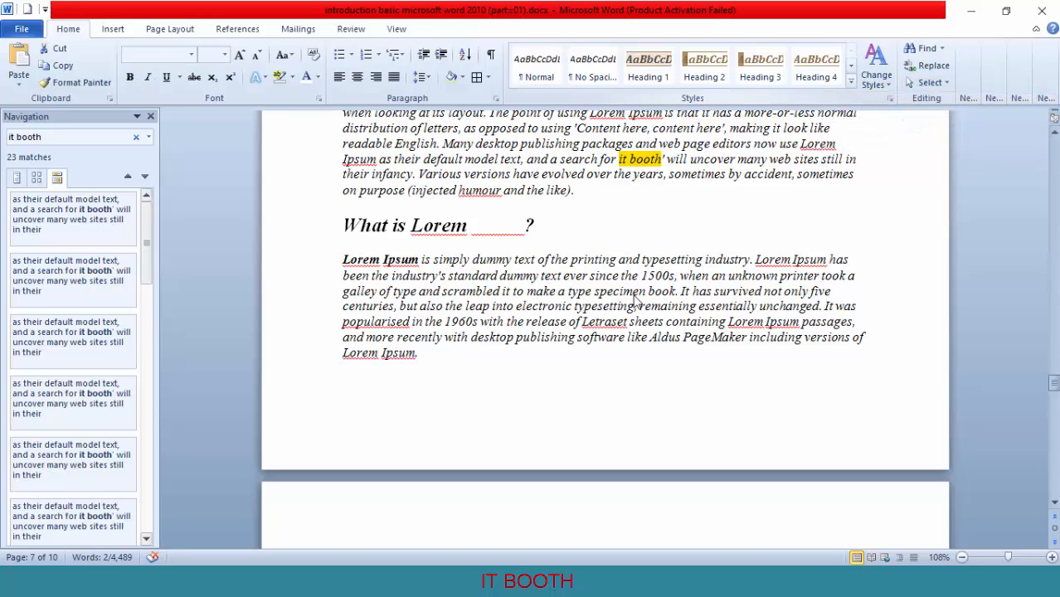
scroll(635, 296, down, 7)
click(667, 313)
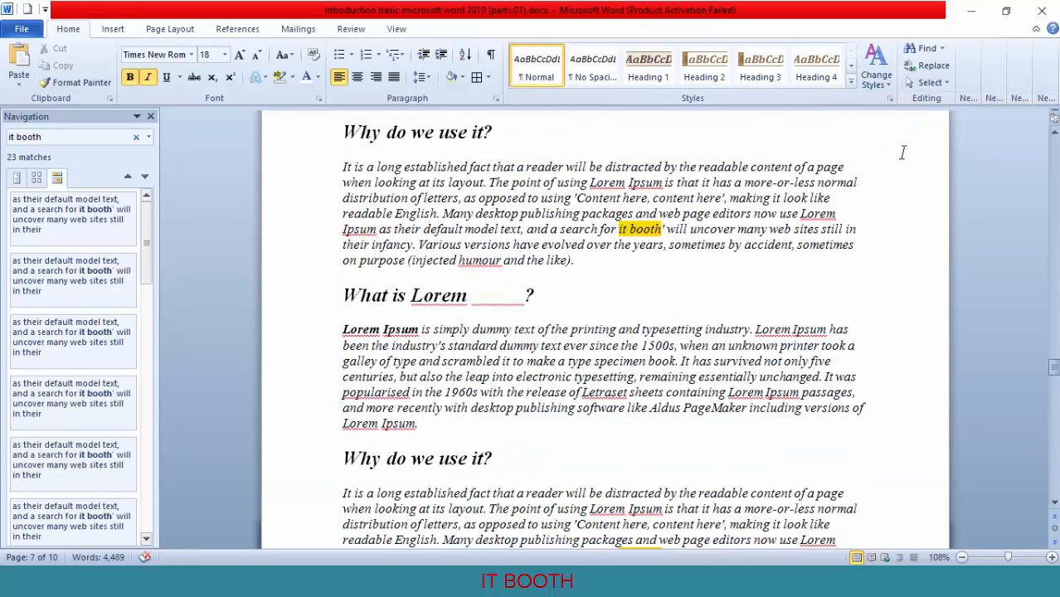
click(930, 83)
click(863, 101)
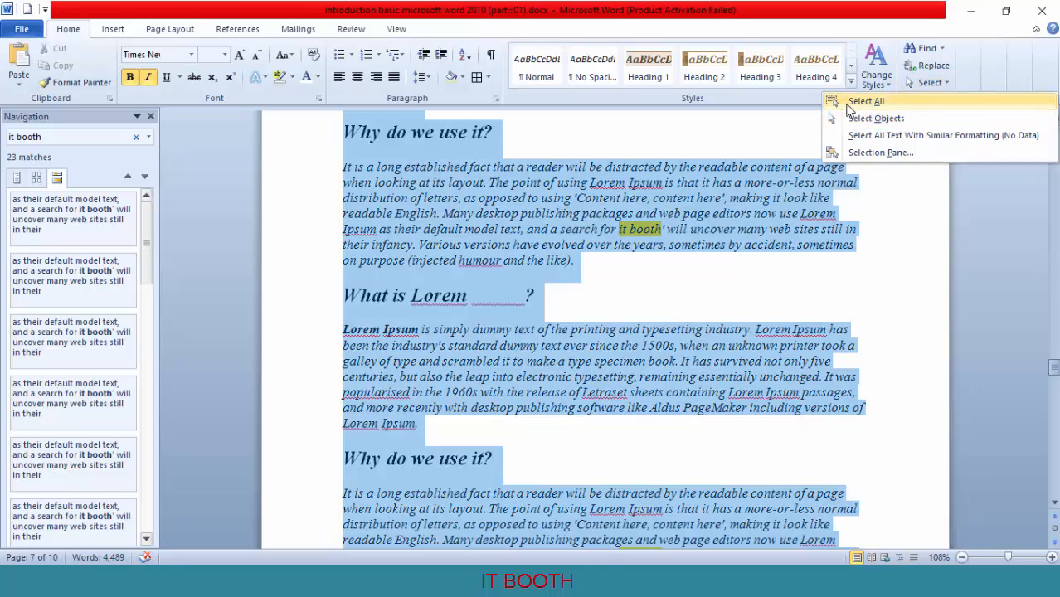
click(703, 287)
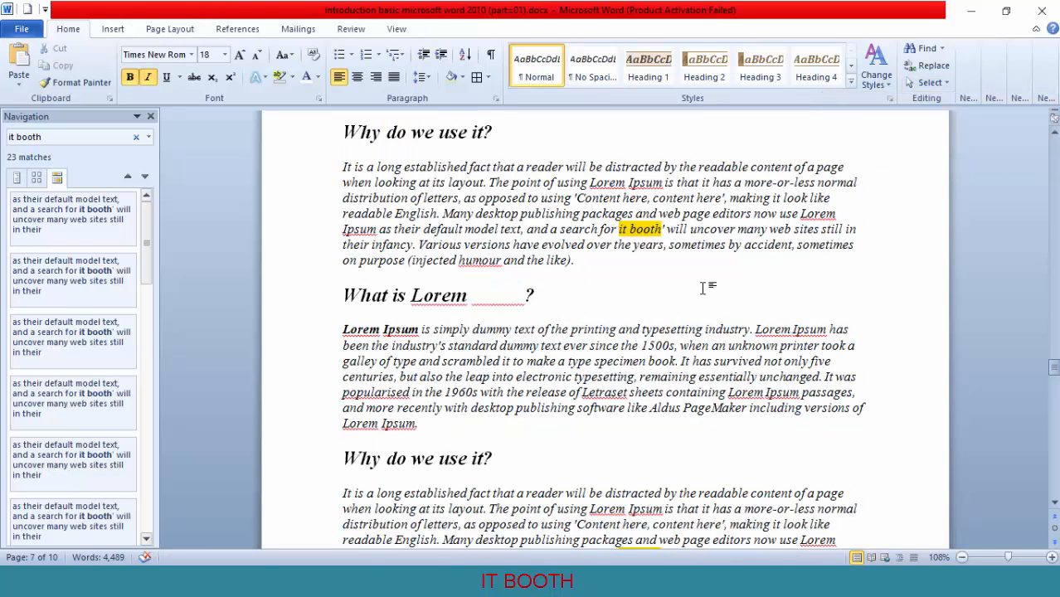
Select the whole document once more, deselect it, and close the Navigation pane
key(ctrl+a)
click(717, 306)
click(150, 116)
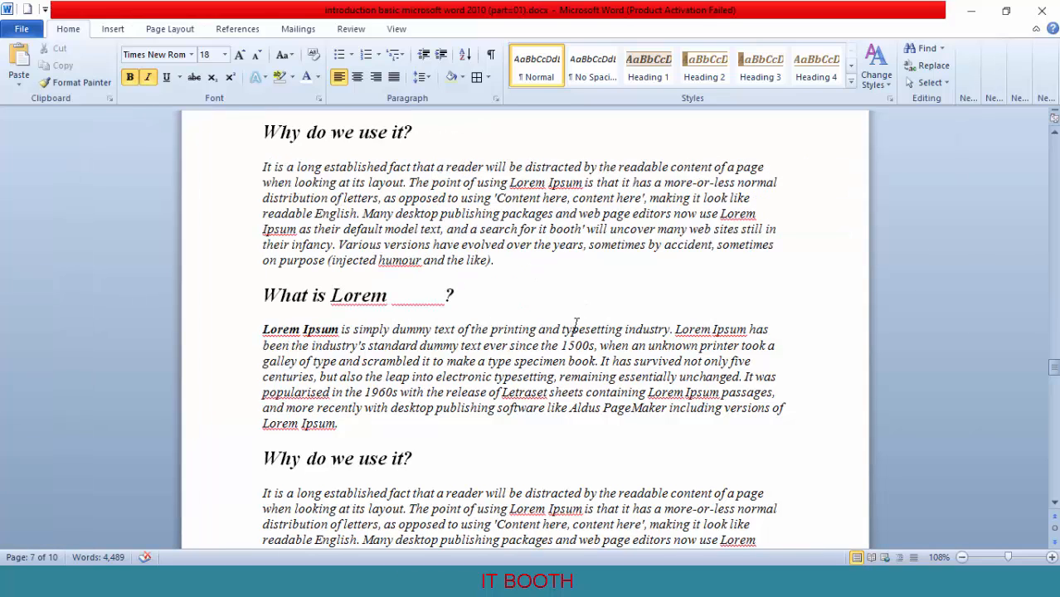